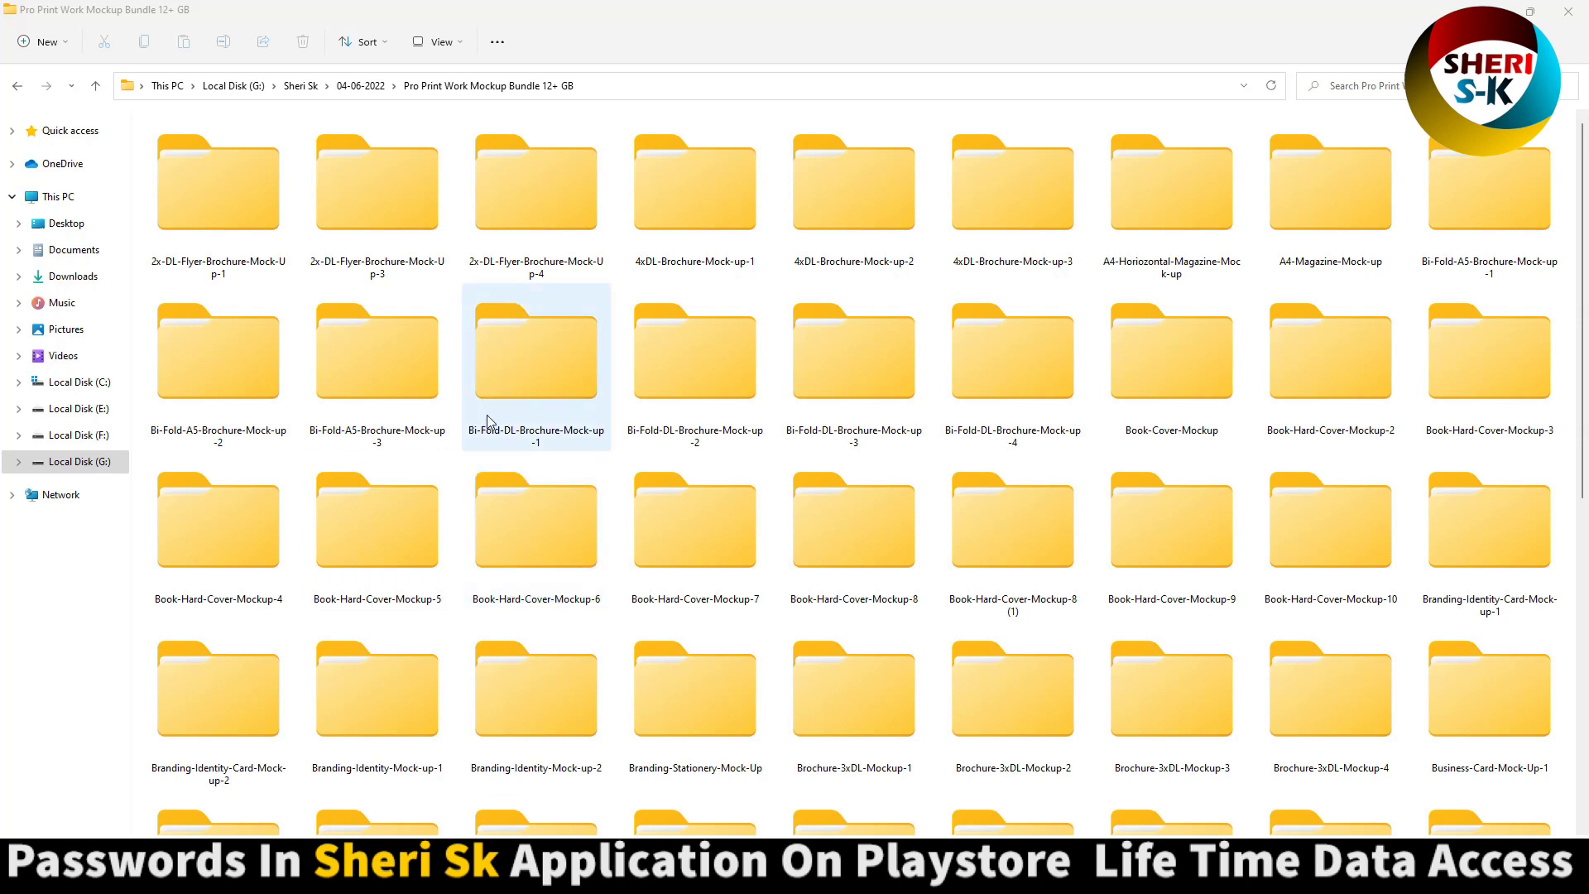
pyautogui.scroll(-5, 486, 415)
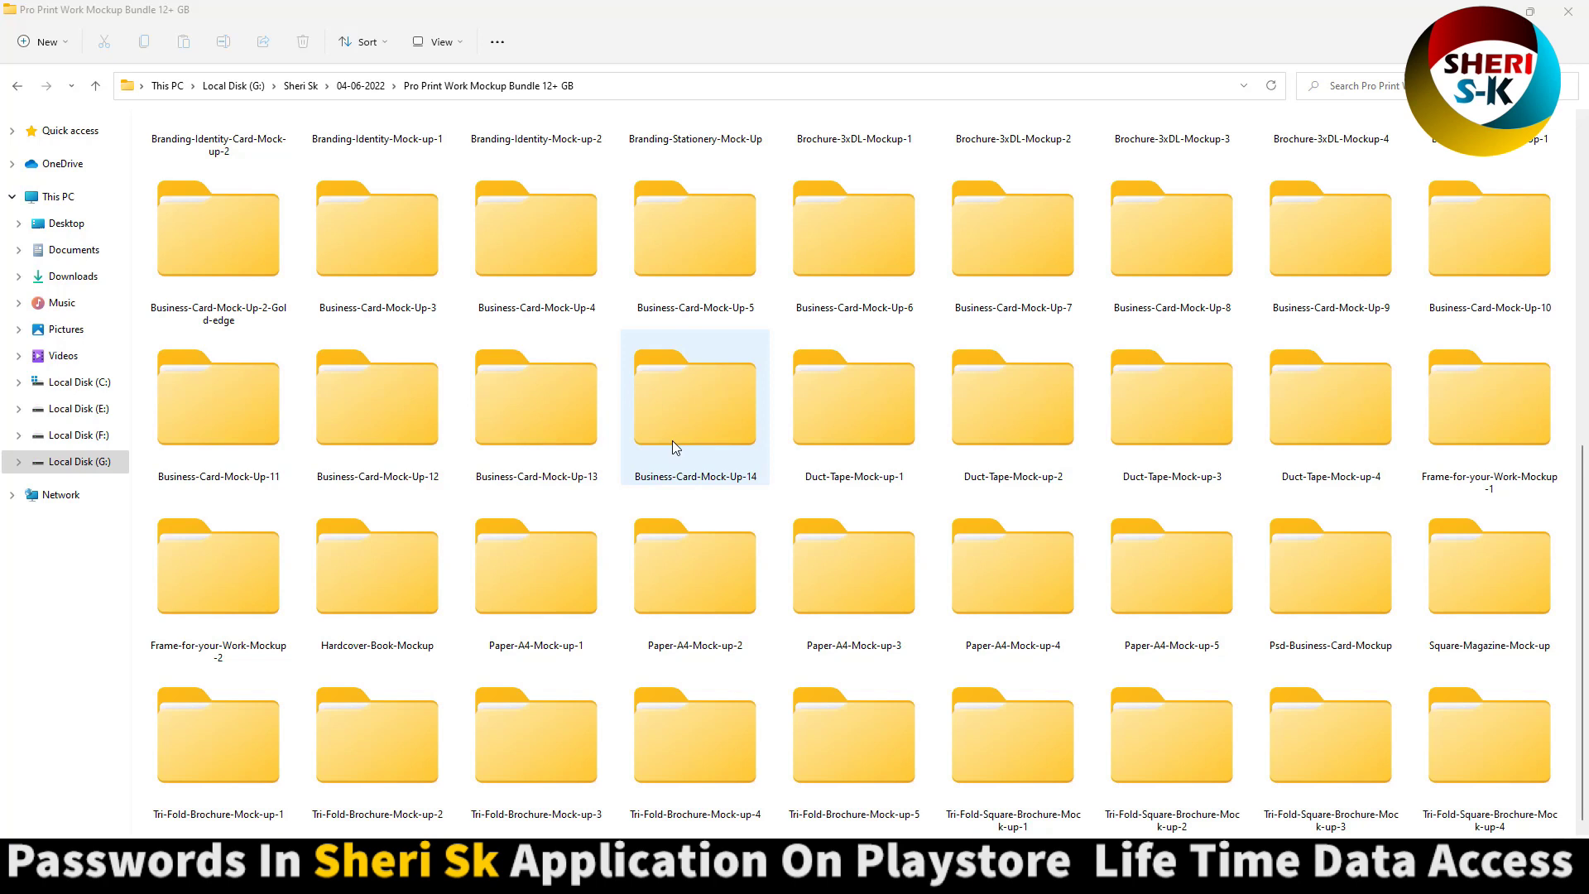
# Step: Check the mockup bundle folder's properties and size
pyautogui.rightClick(772, 671)
pyautogui.click(829, 621)
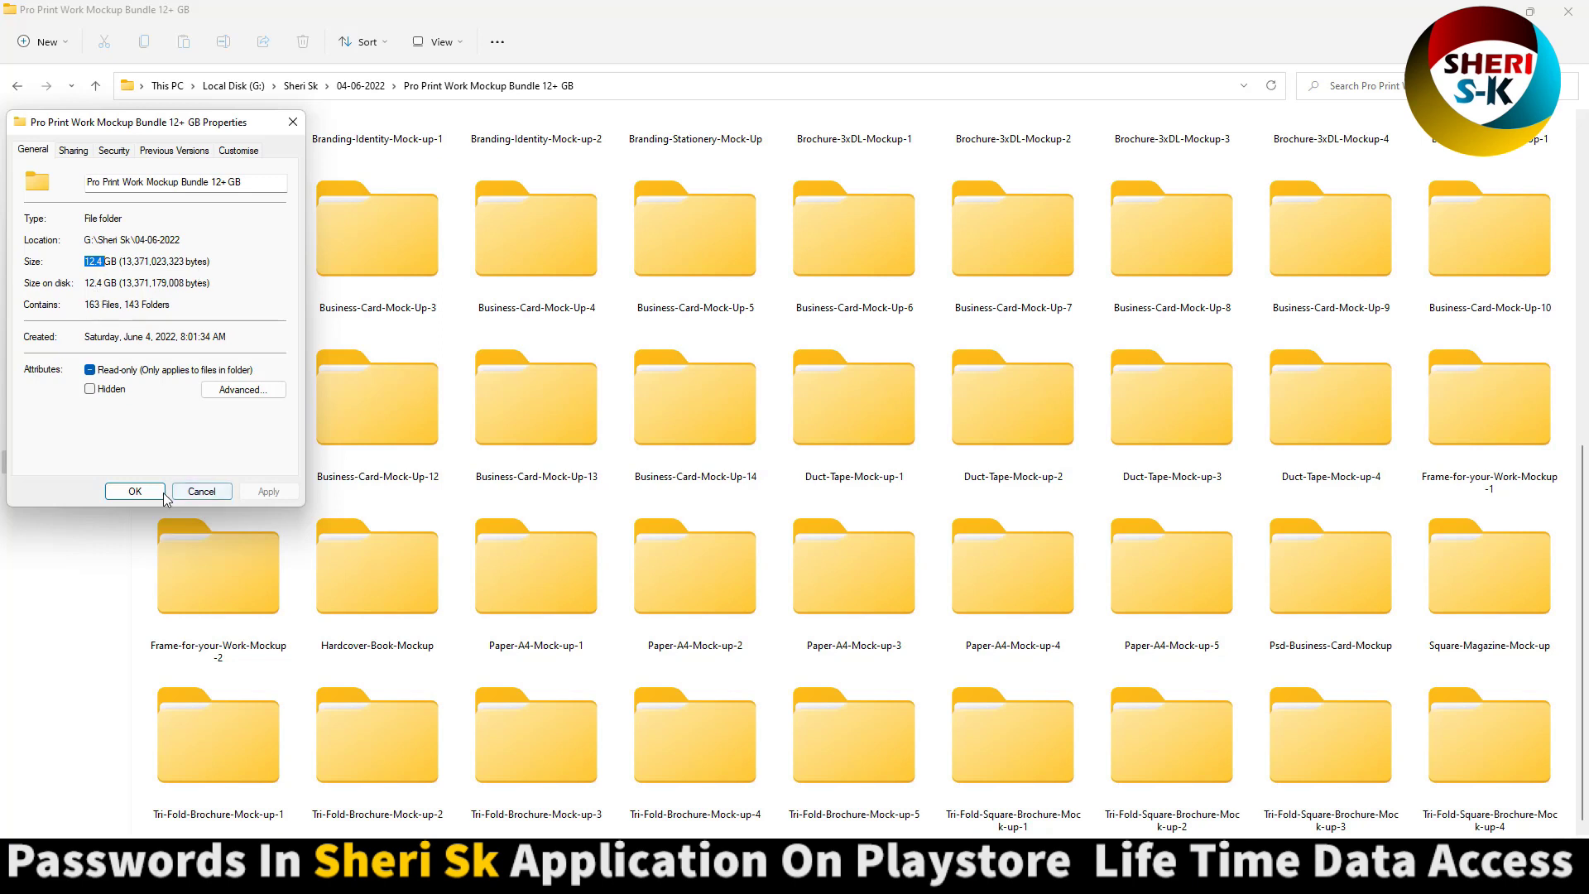
pyautogui.click(136, 492)
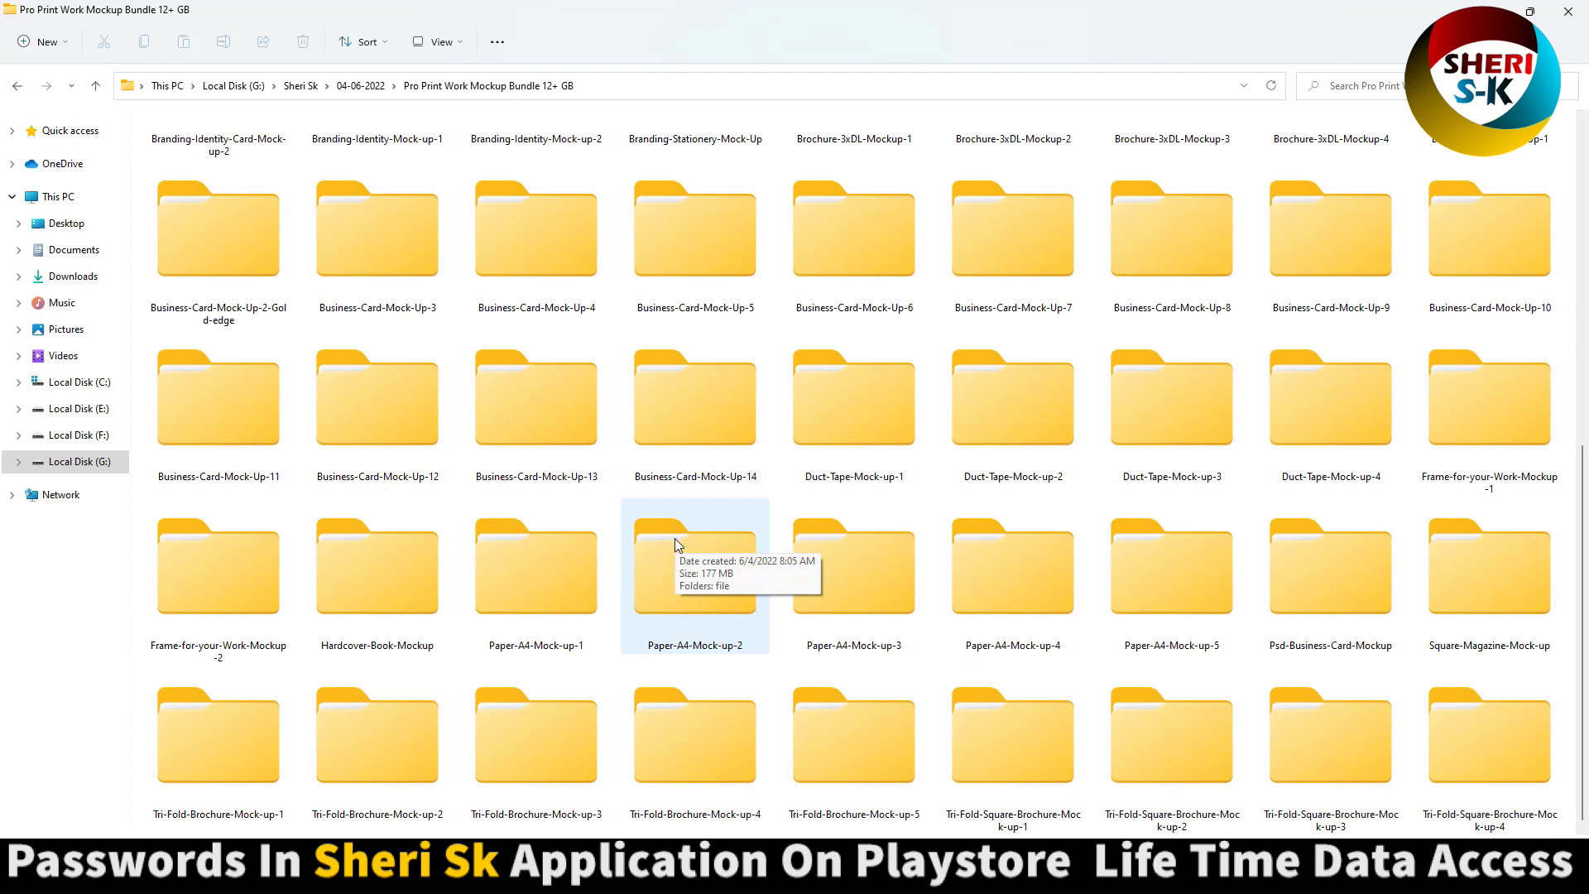
pyautogui.scroll(5, 682, 538)
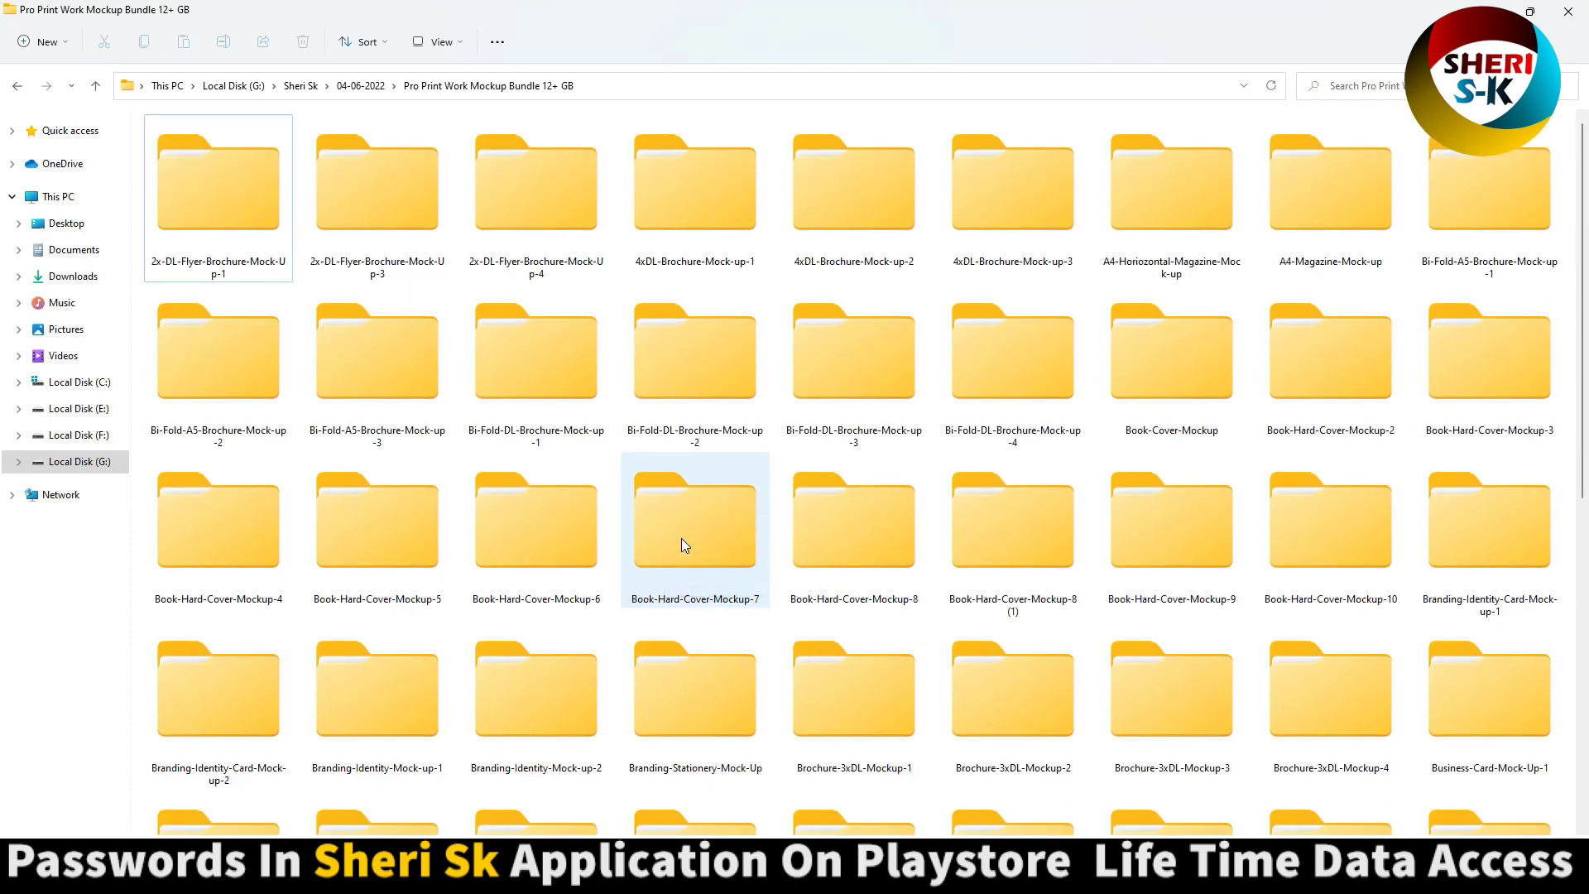
# Step: Browse the 2x-DL-Flyer-Brochure Mock-Up-1 and Mock-Up-3 folders and their file subfolders
pyautogui.doubleClick(257, 197)
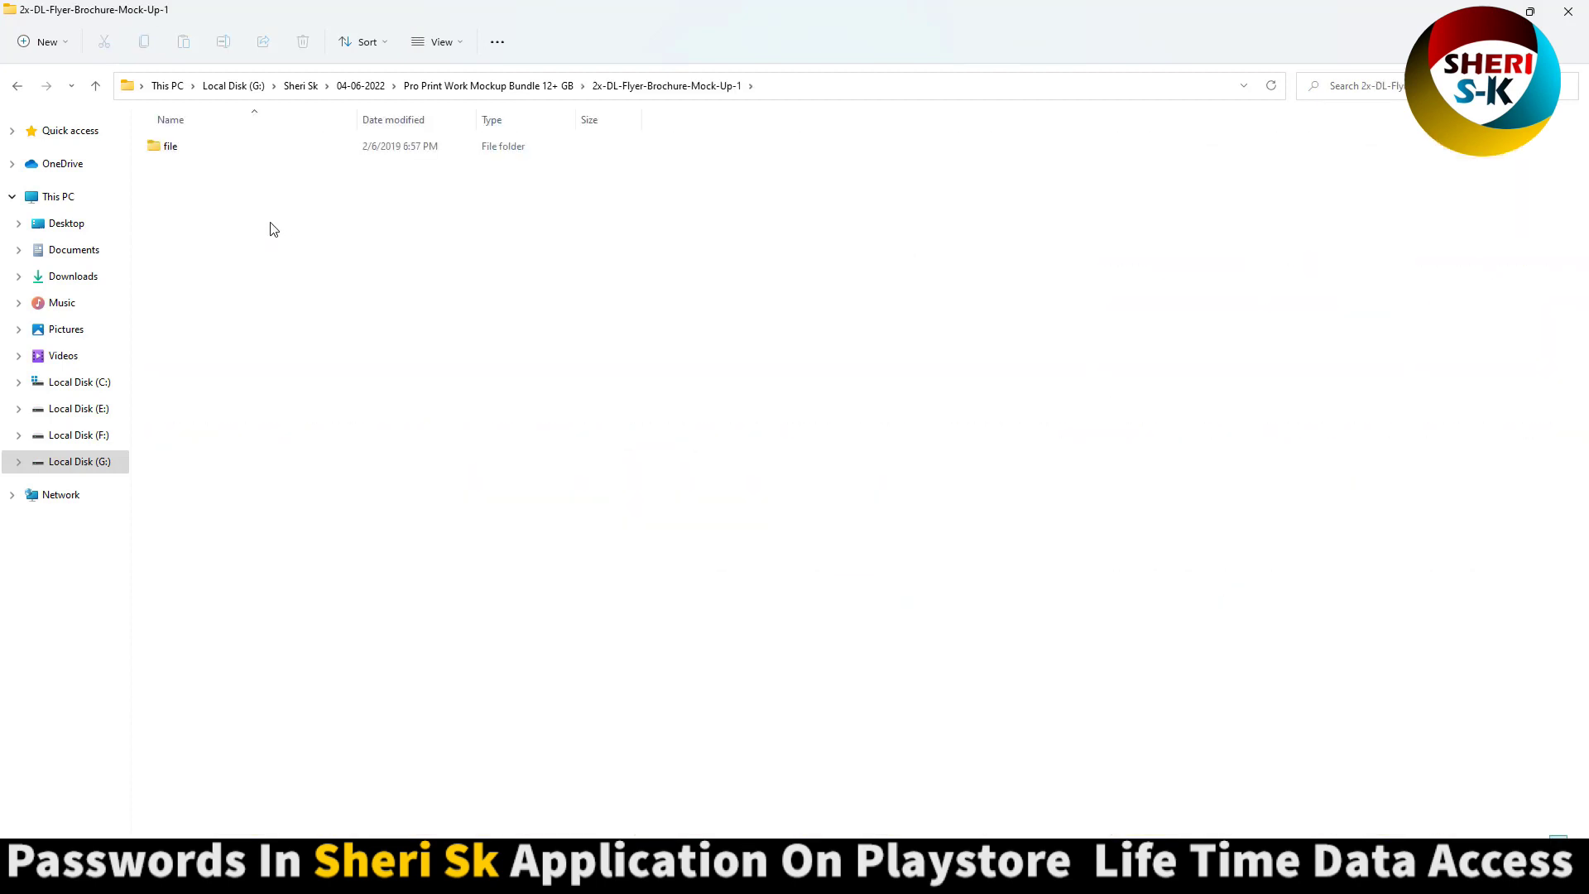
pyautogui.doubleClick(212, 146)
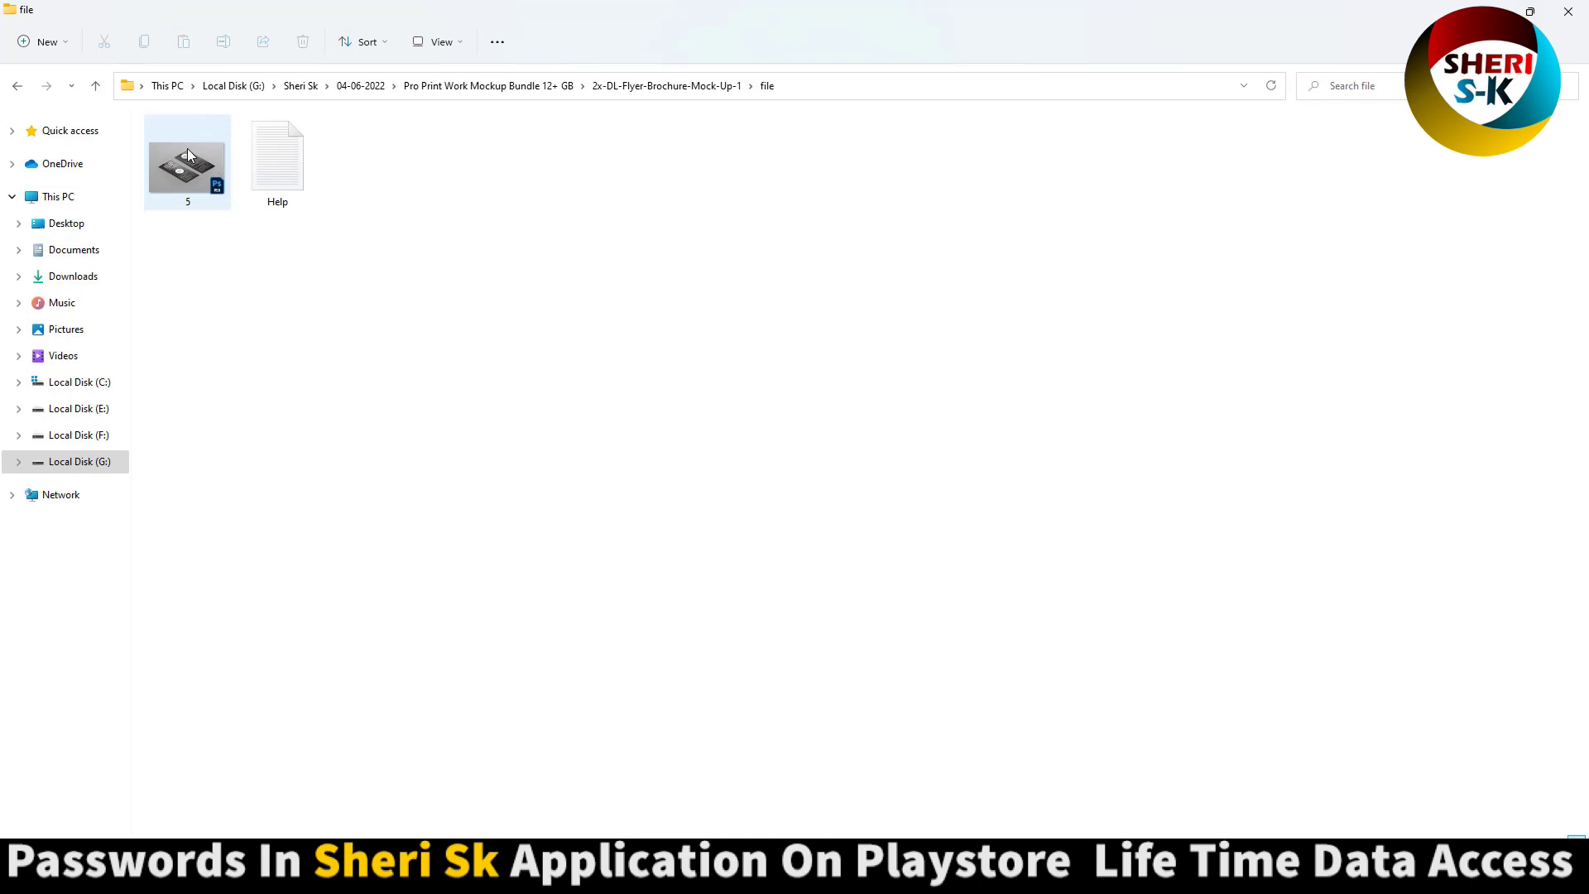
pyautogui.scroll(5, 211, 157)
pyautogui.click(205, 181)
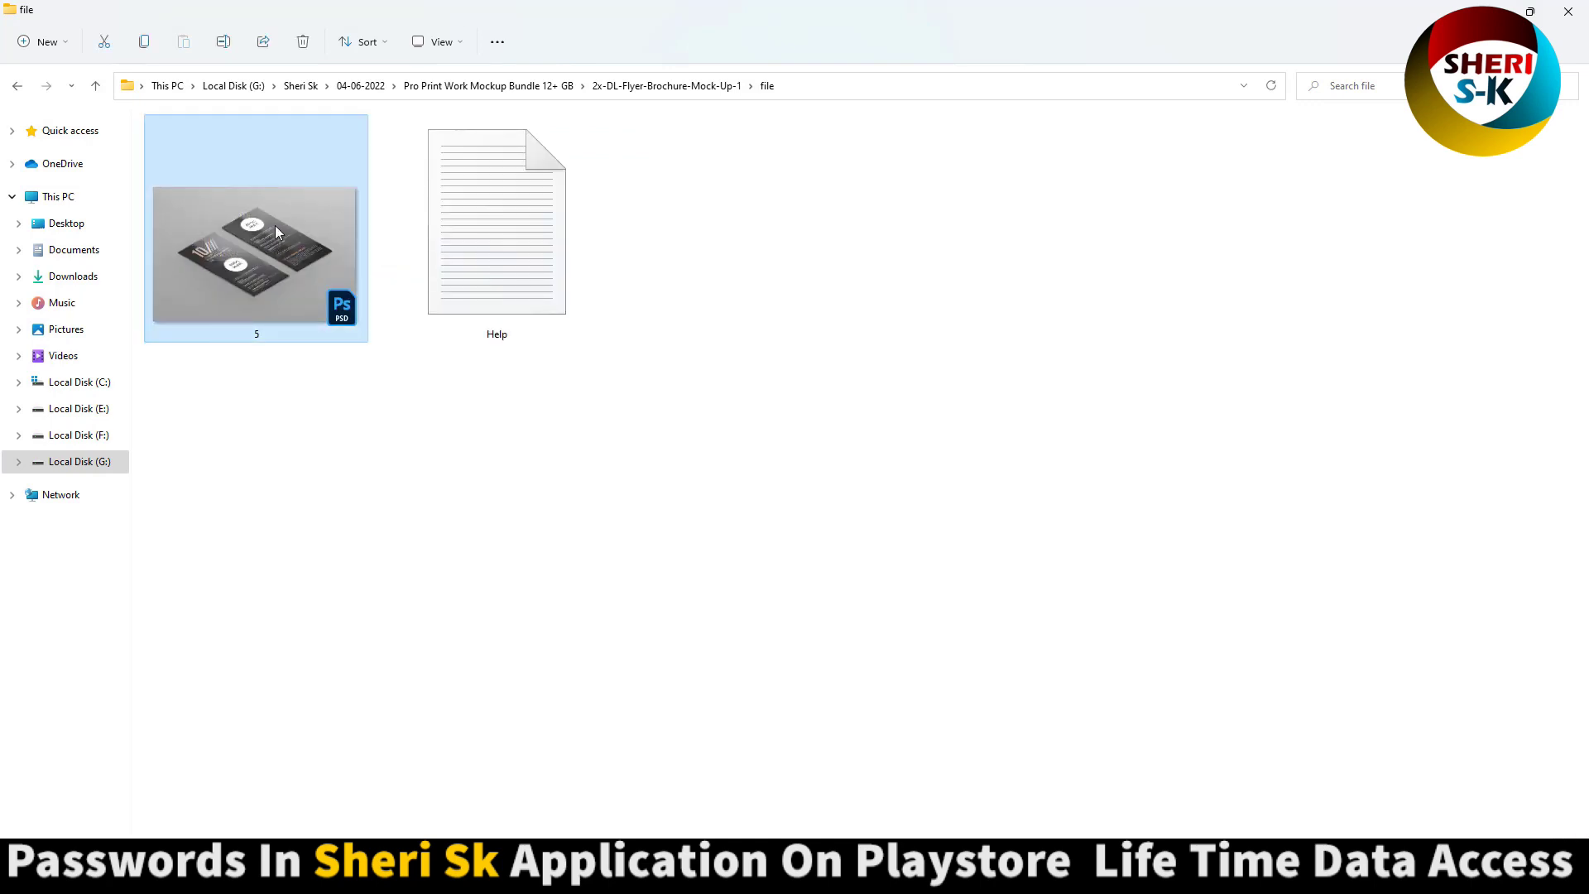
pyautogui.click(16, 86)
pyautogui.click(17, 86)
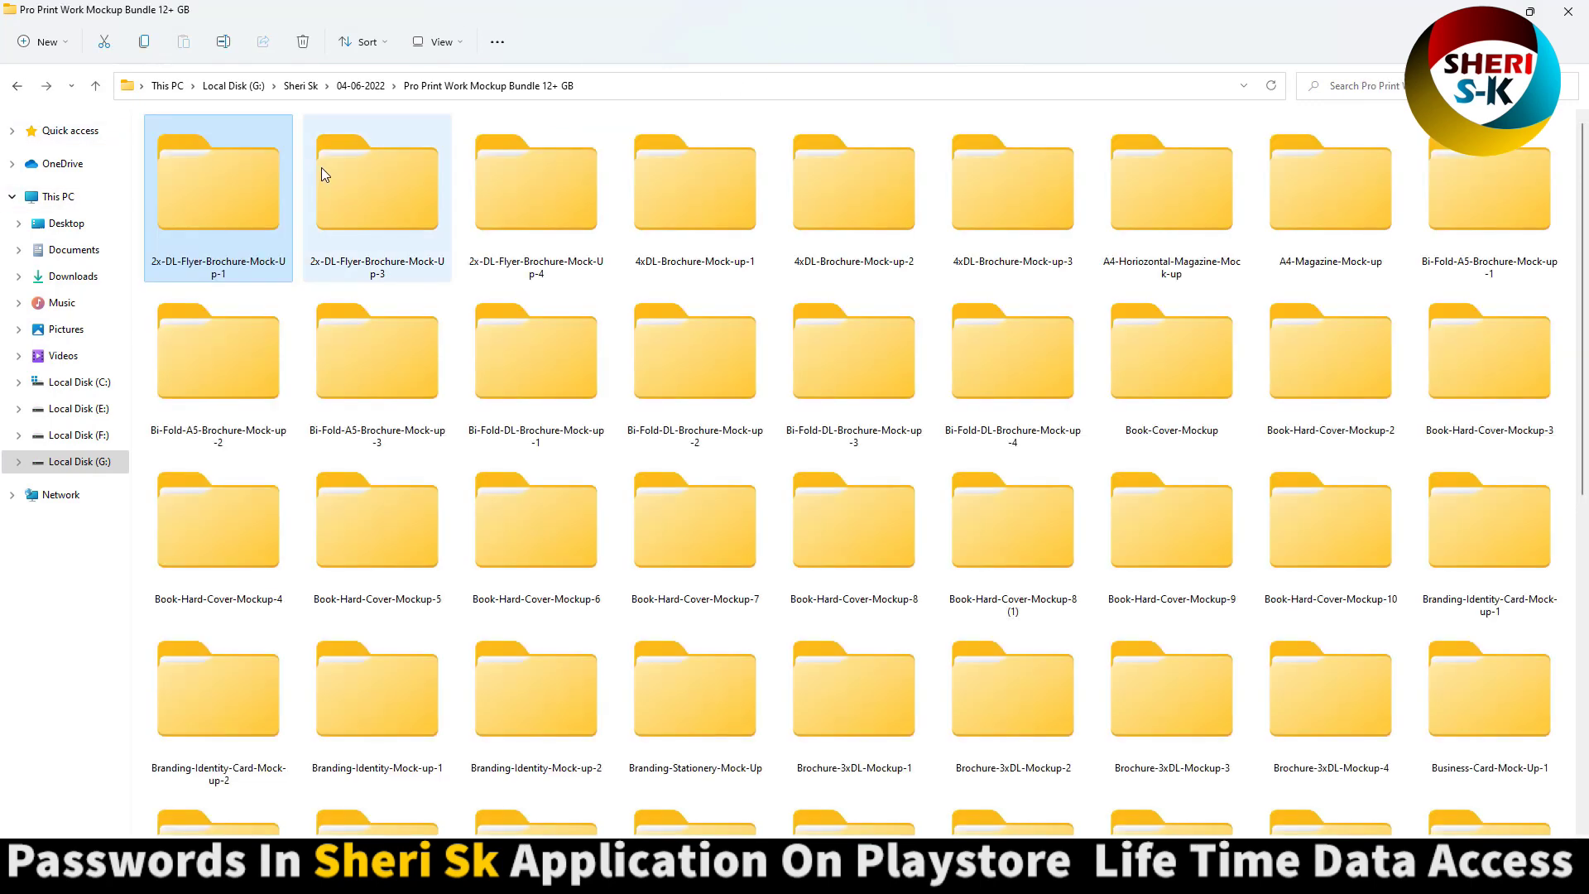
pyautogui.doubleClick(326, 167)
pyautogui.doubleClick(170, 152)
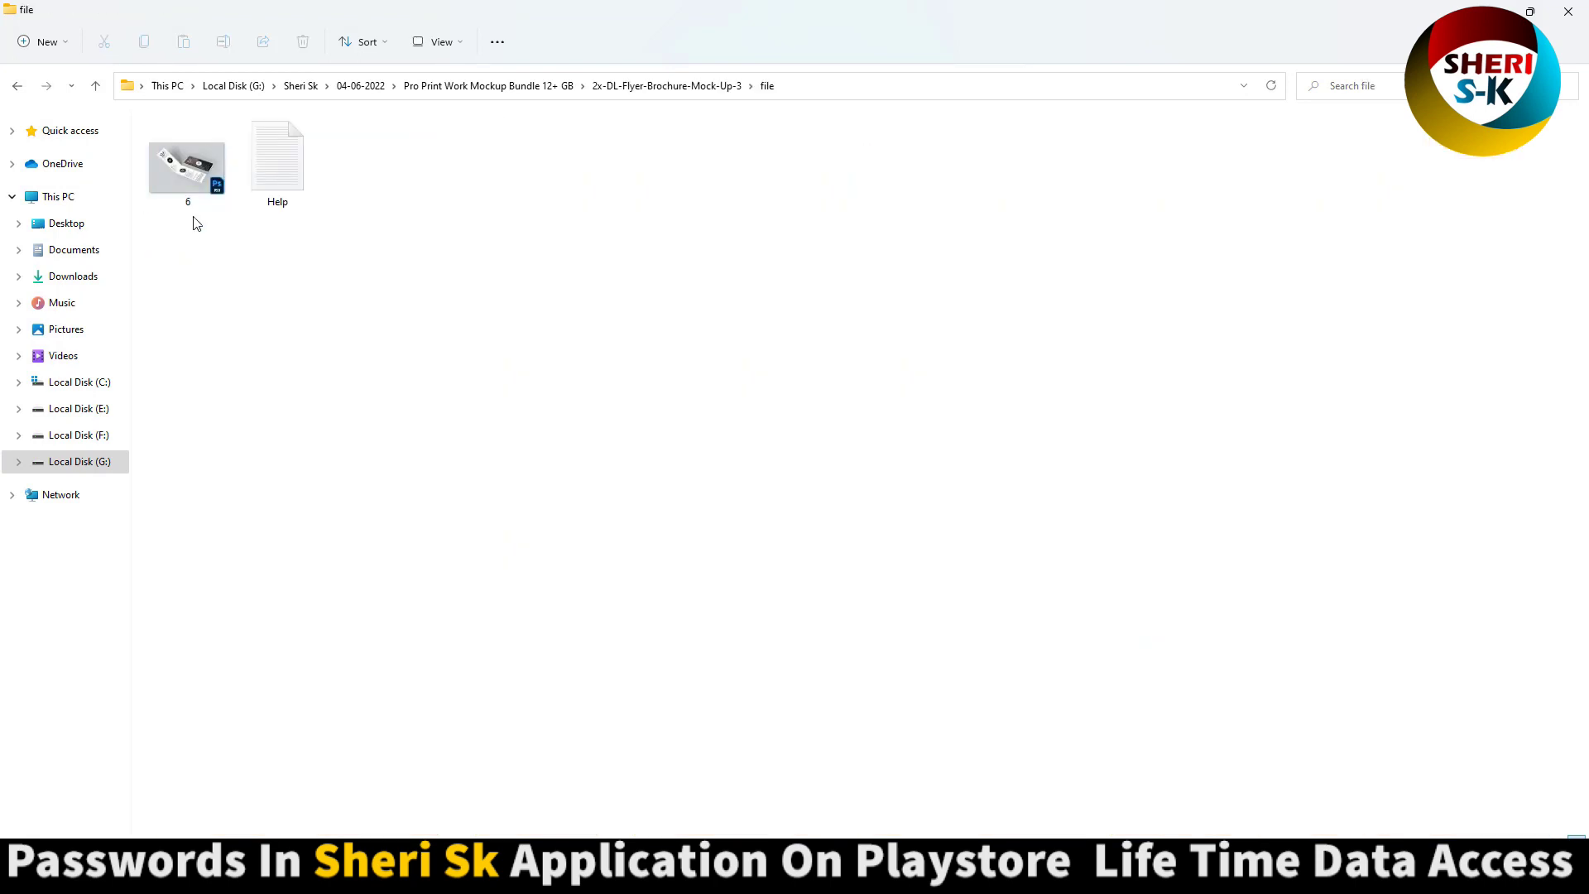
pyautogui.scroll(3, 192, 216)
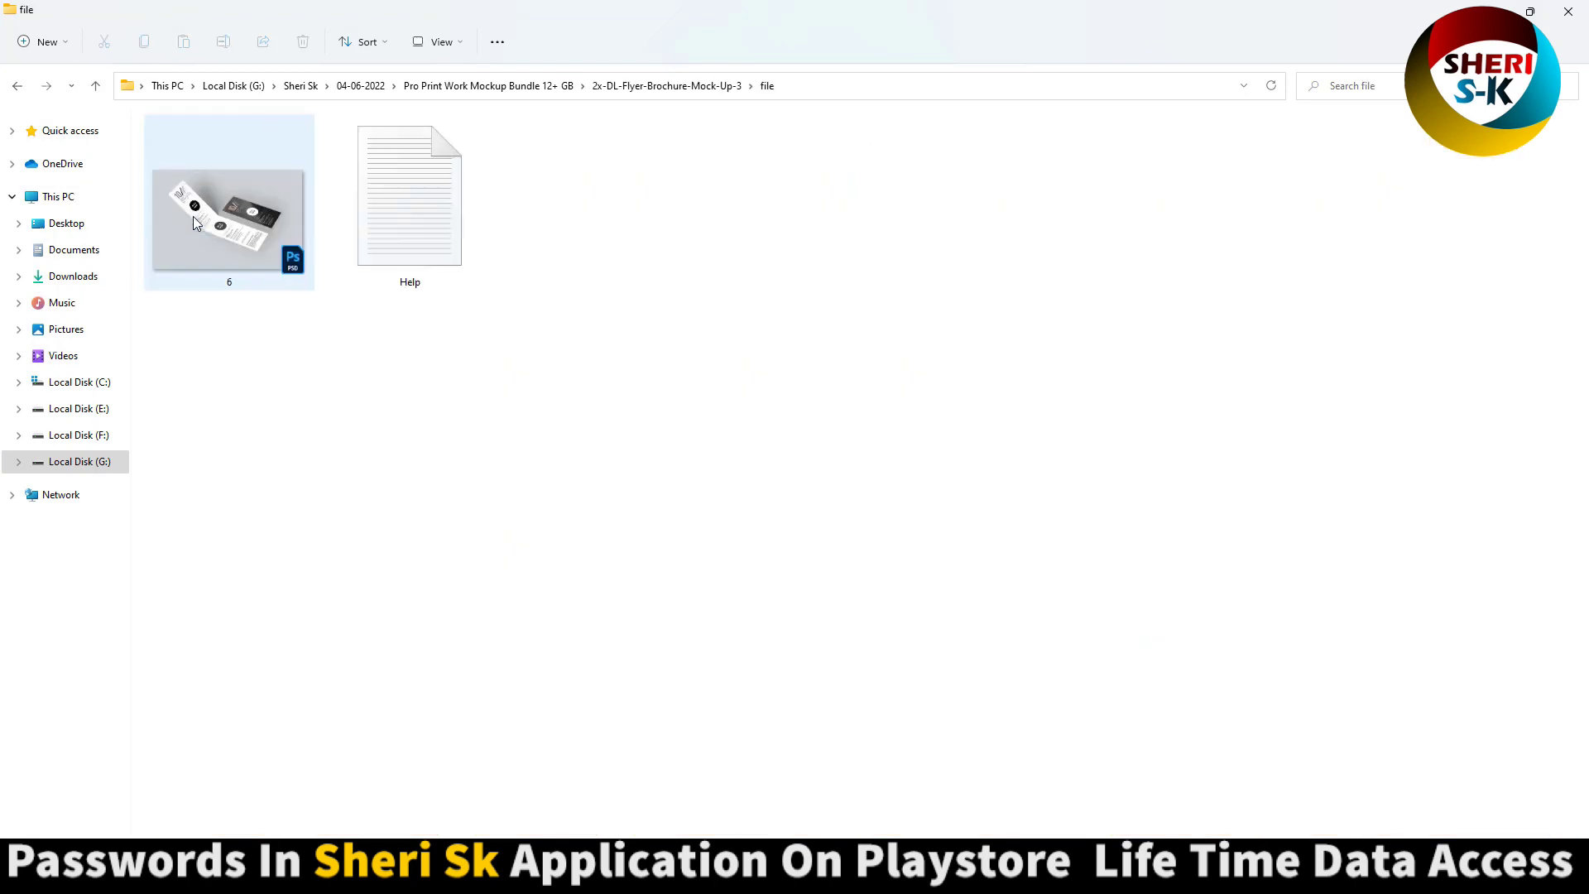
pyautogui.click(16, 86)
pyautogui.click(16, 87)
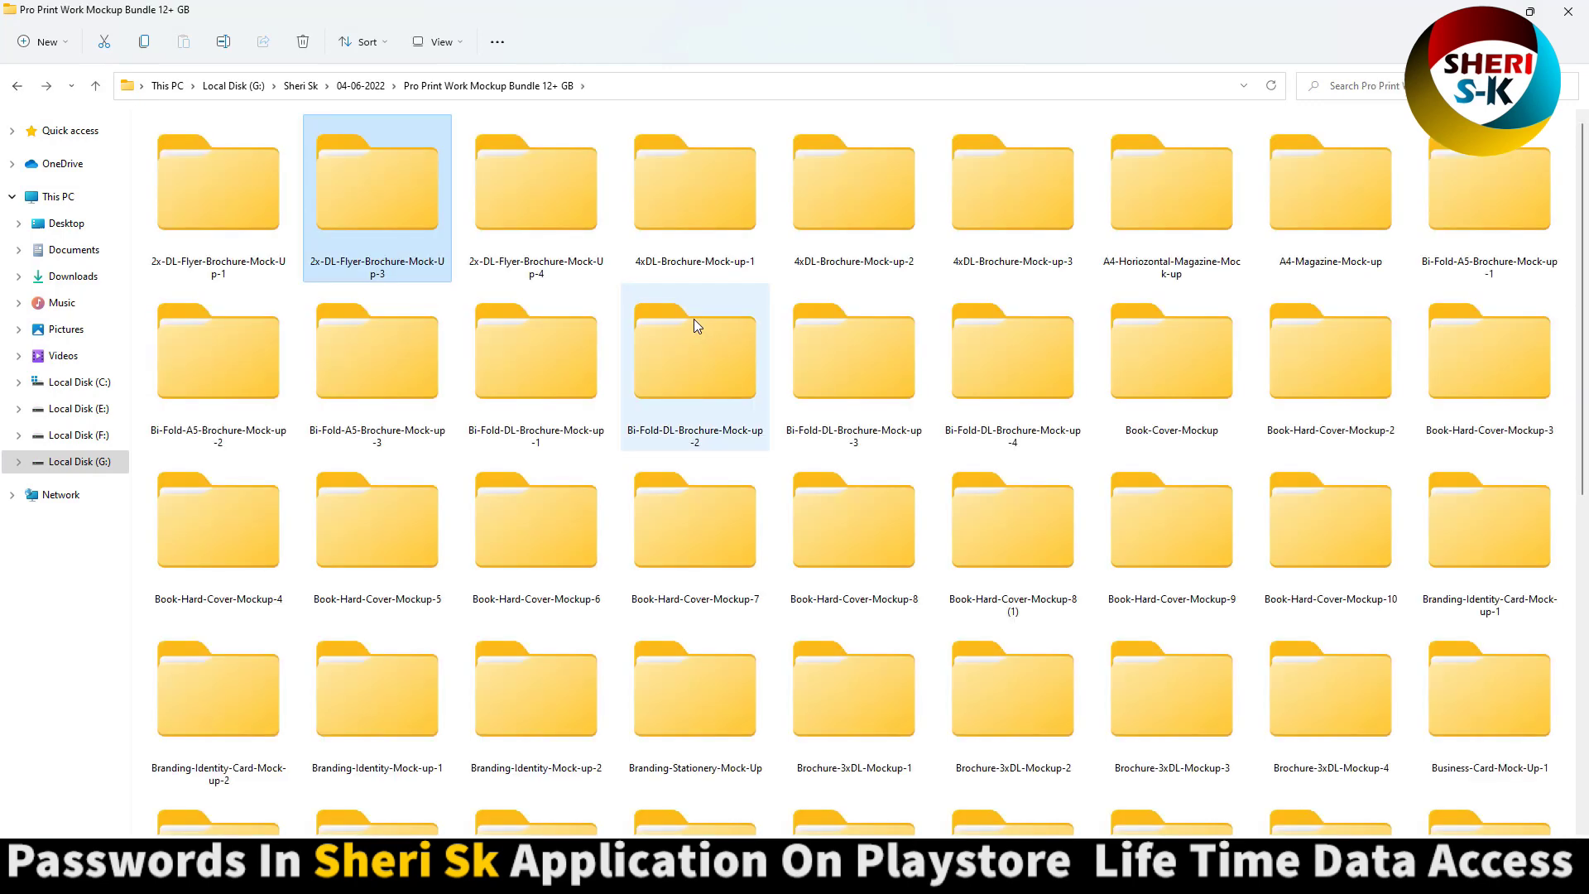
# Step: Browse the Flyer Mock-Up-4 folder, then open Paper-A4-Mock-up-3's file subfolder
pyautogui.doubleClick(549, 211)
pyautogui.doubleClick(171, 149)
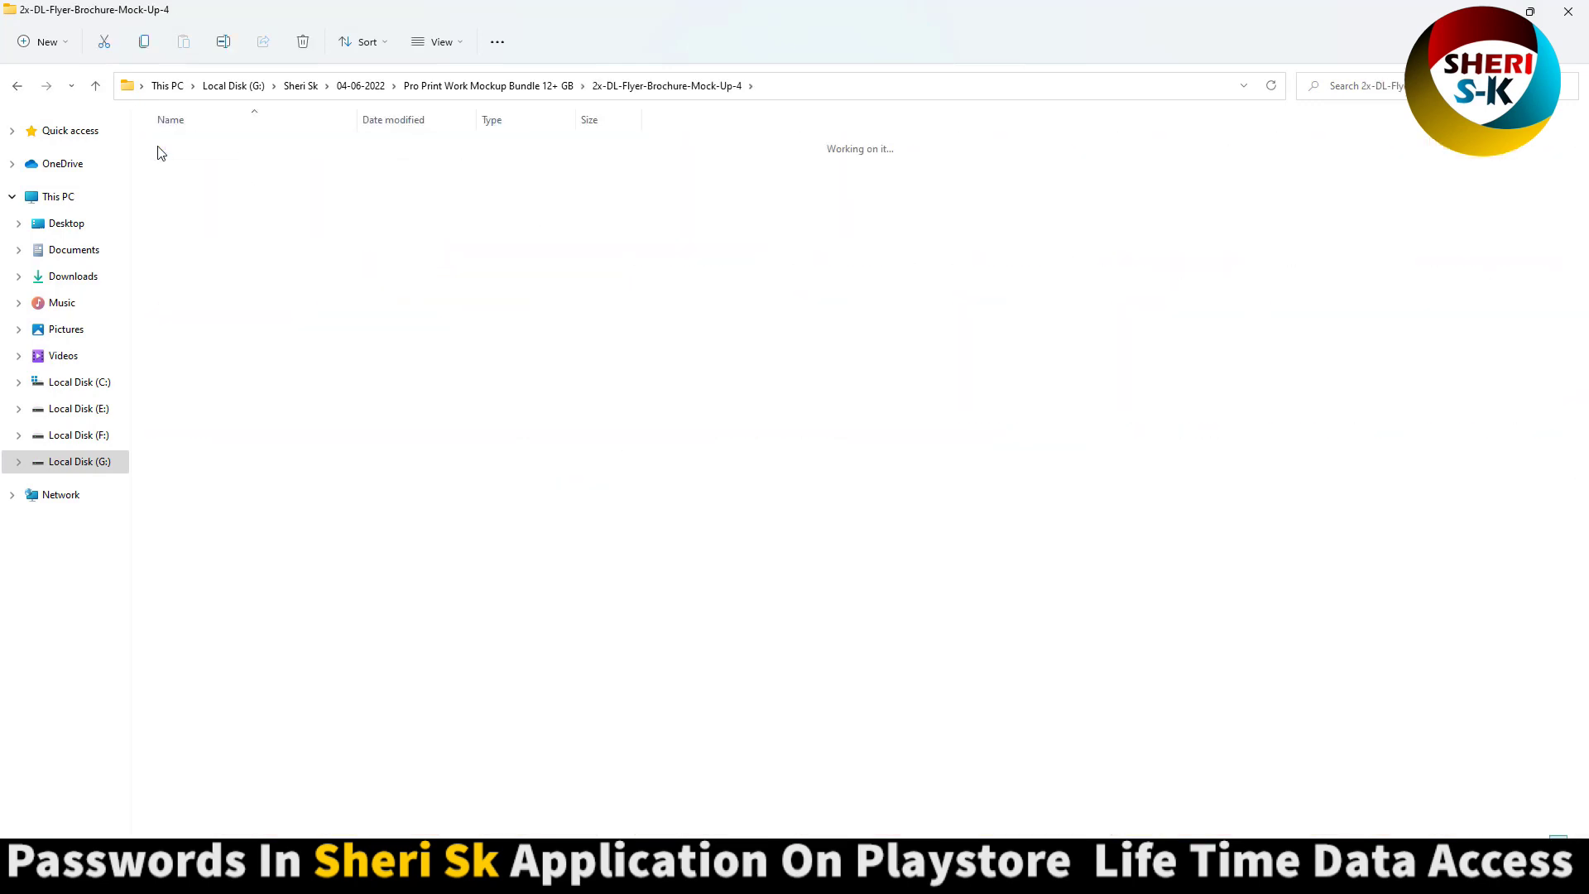
pyautogui.click(16, 85)
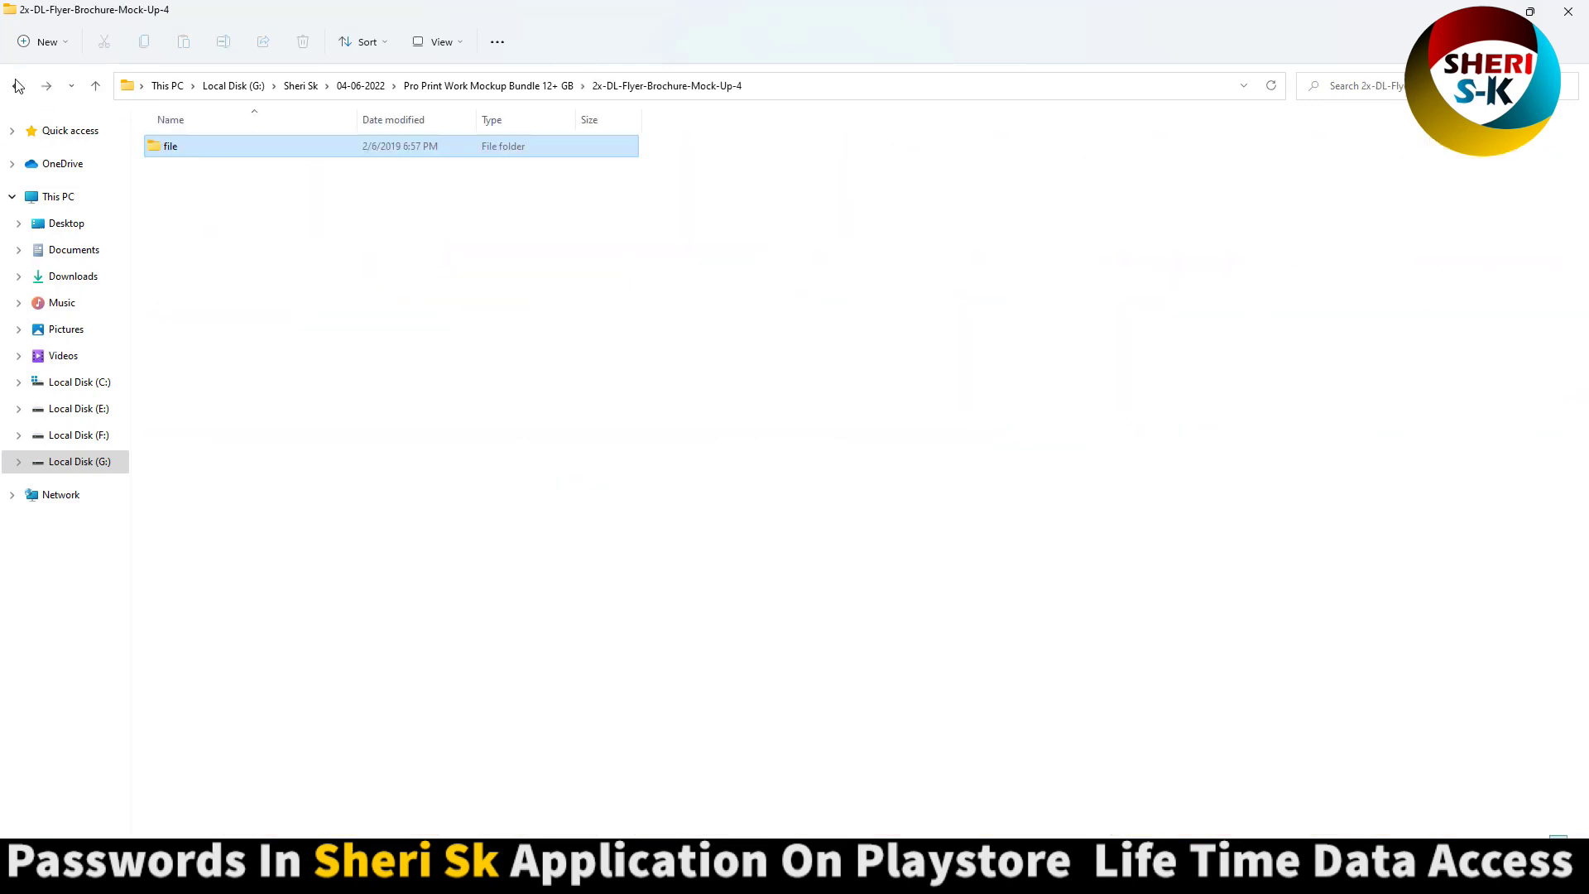
pyautogui.scroll(-5, 869, 498)
pyautogui.doubleClick(857, 577)
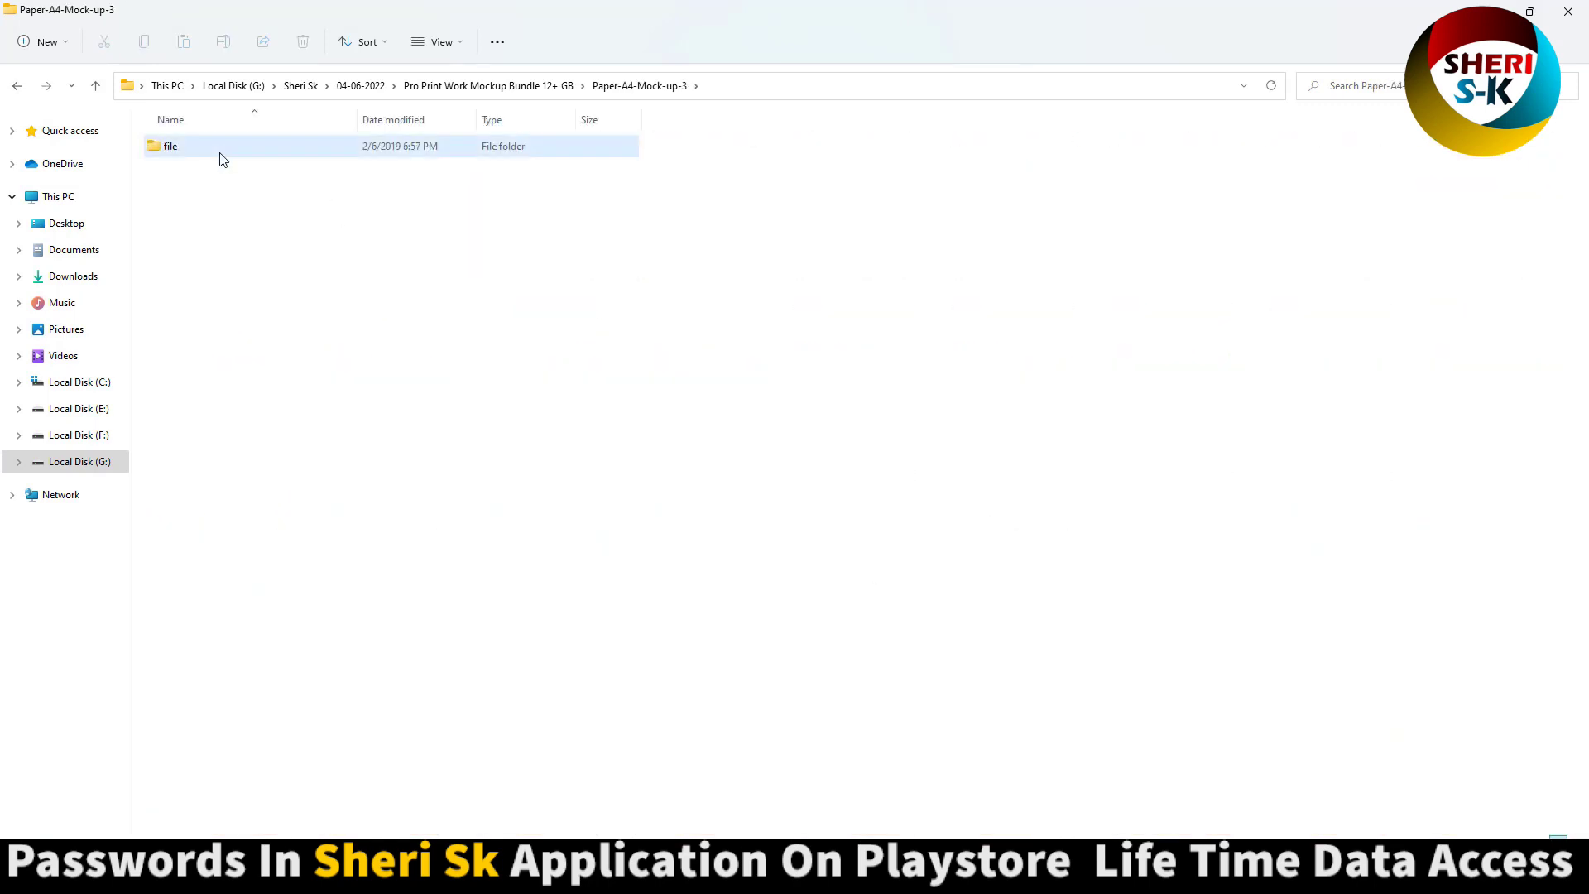
pyautogui.doubleClick(216, 148)
# Step: Open Paper-A4-Mock-up-3's 3.psd with Adobe Photoshop 2021
pyautogui.doubleClick(206, 175)
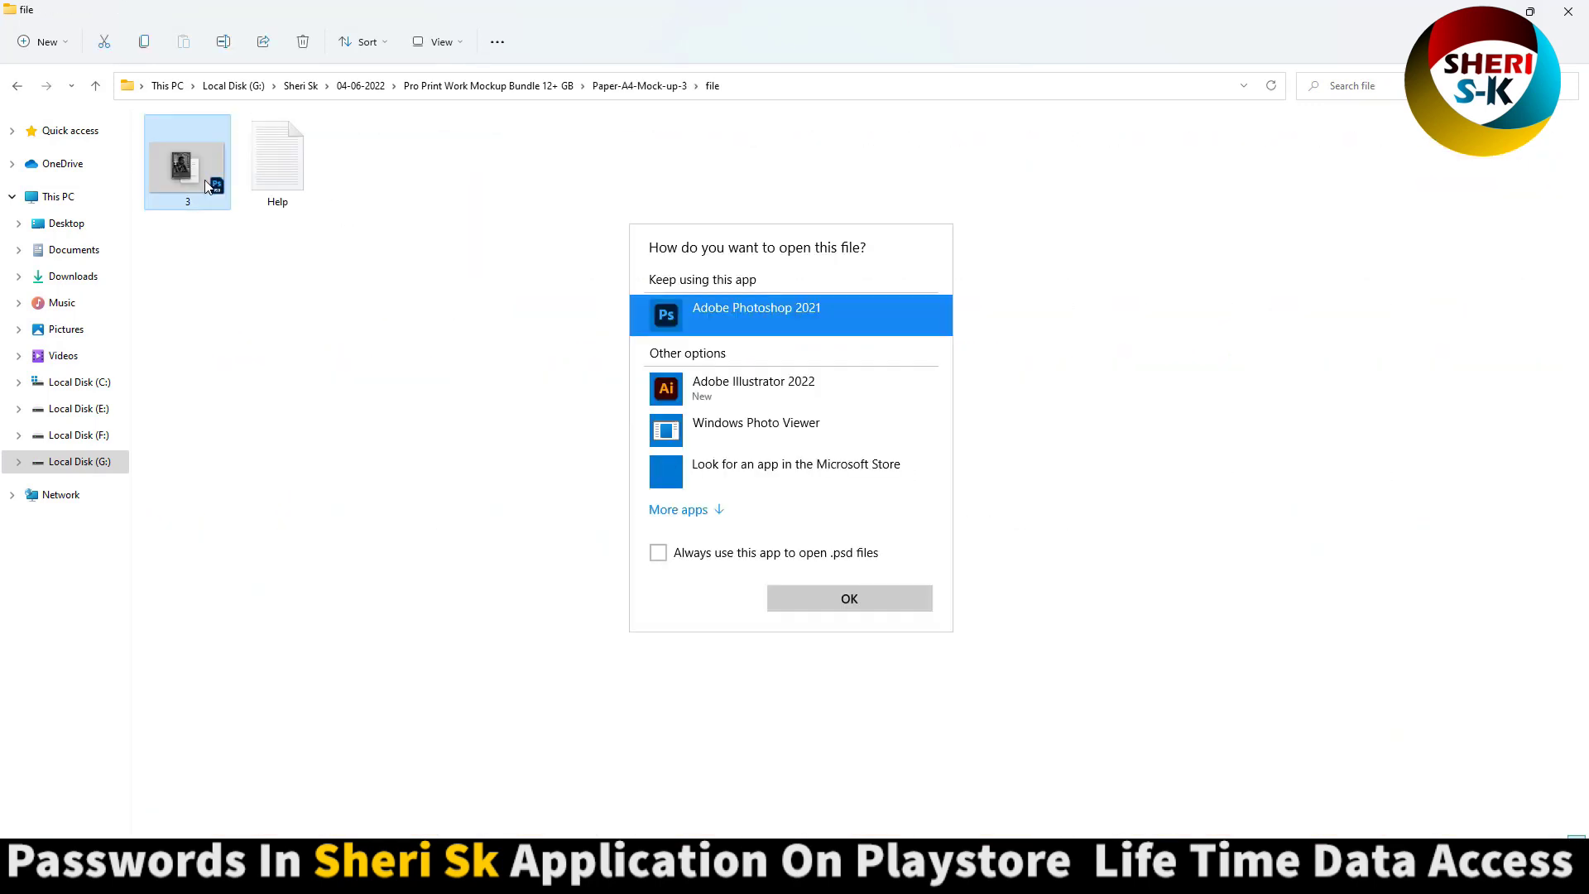
pyautogui.click(851, 599)
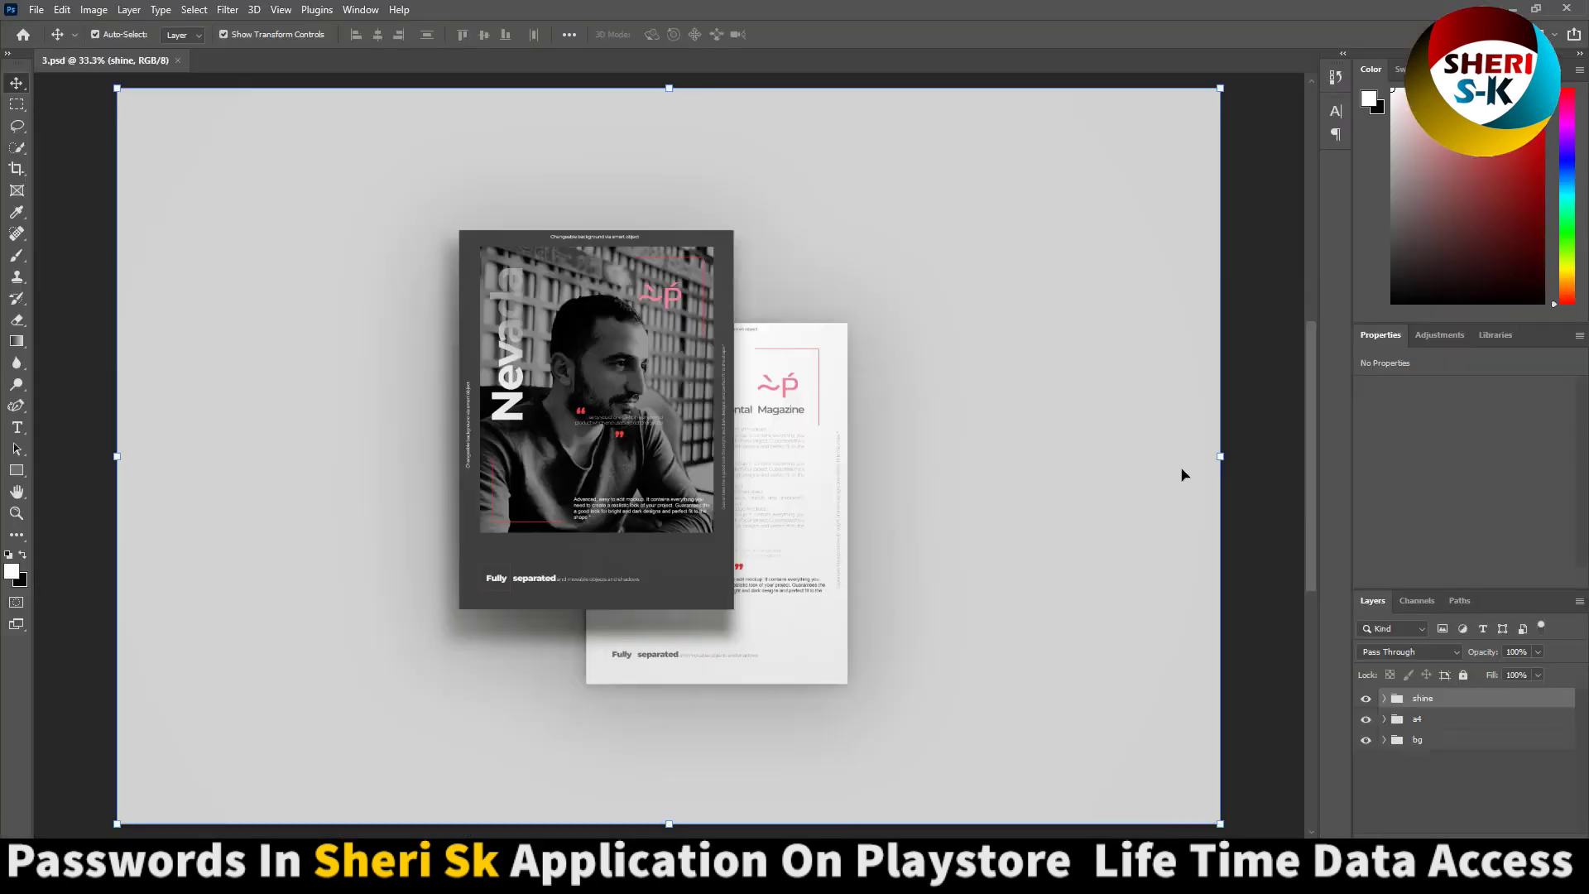
# Step: Toggle the bg group's visibility off and on, then expand it
pyautogui.click(1420, 742)
pyautogui.click(1365, 740)
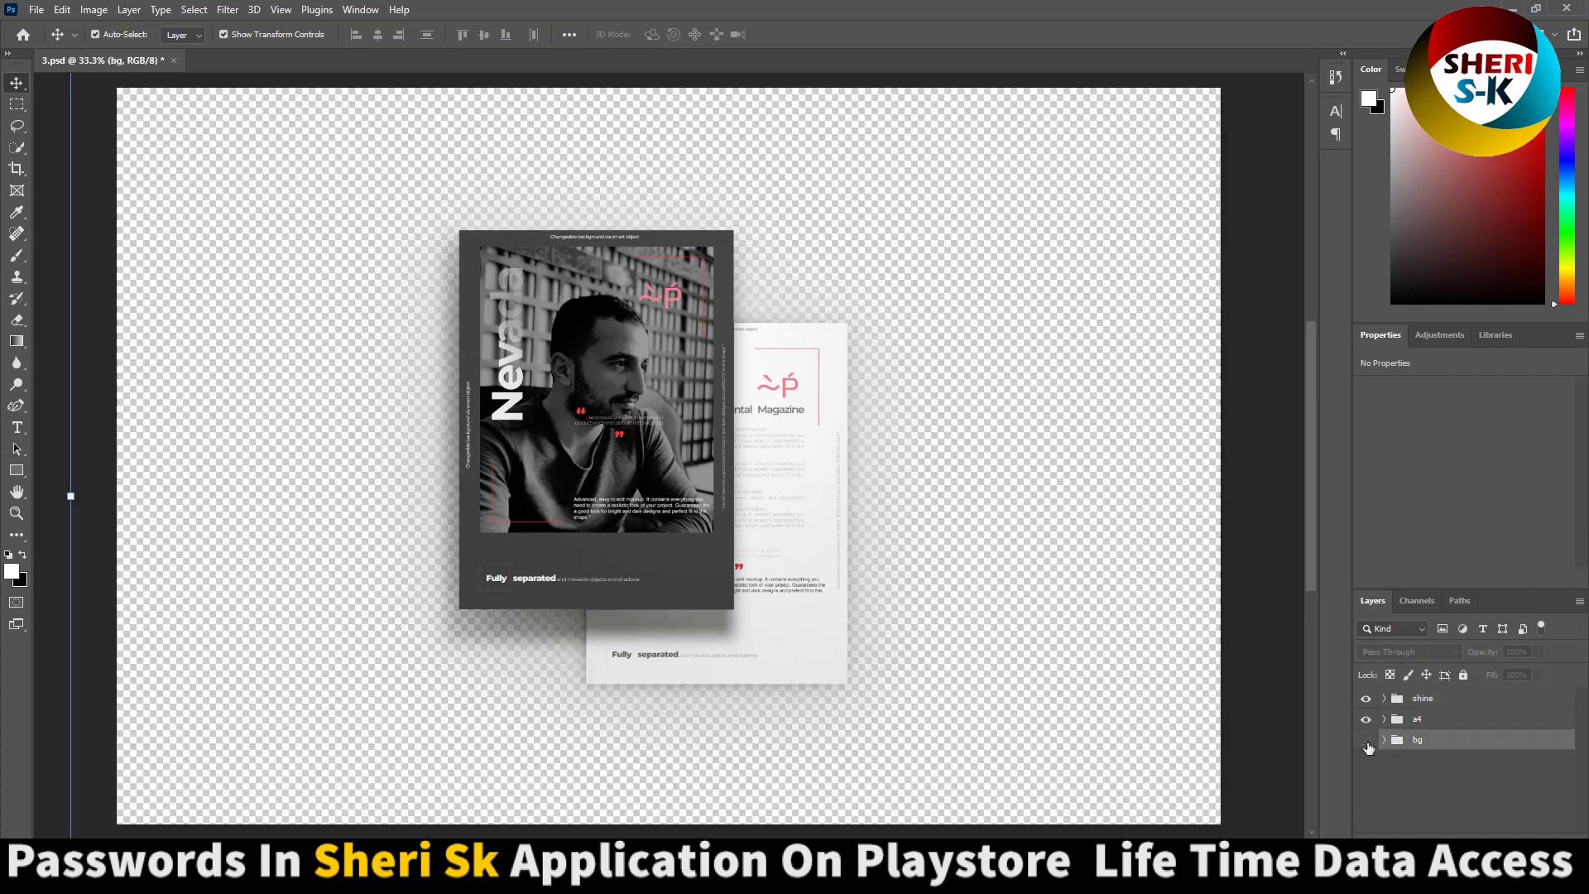
pyautogui.click(1367, 742)
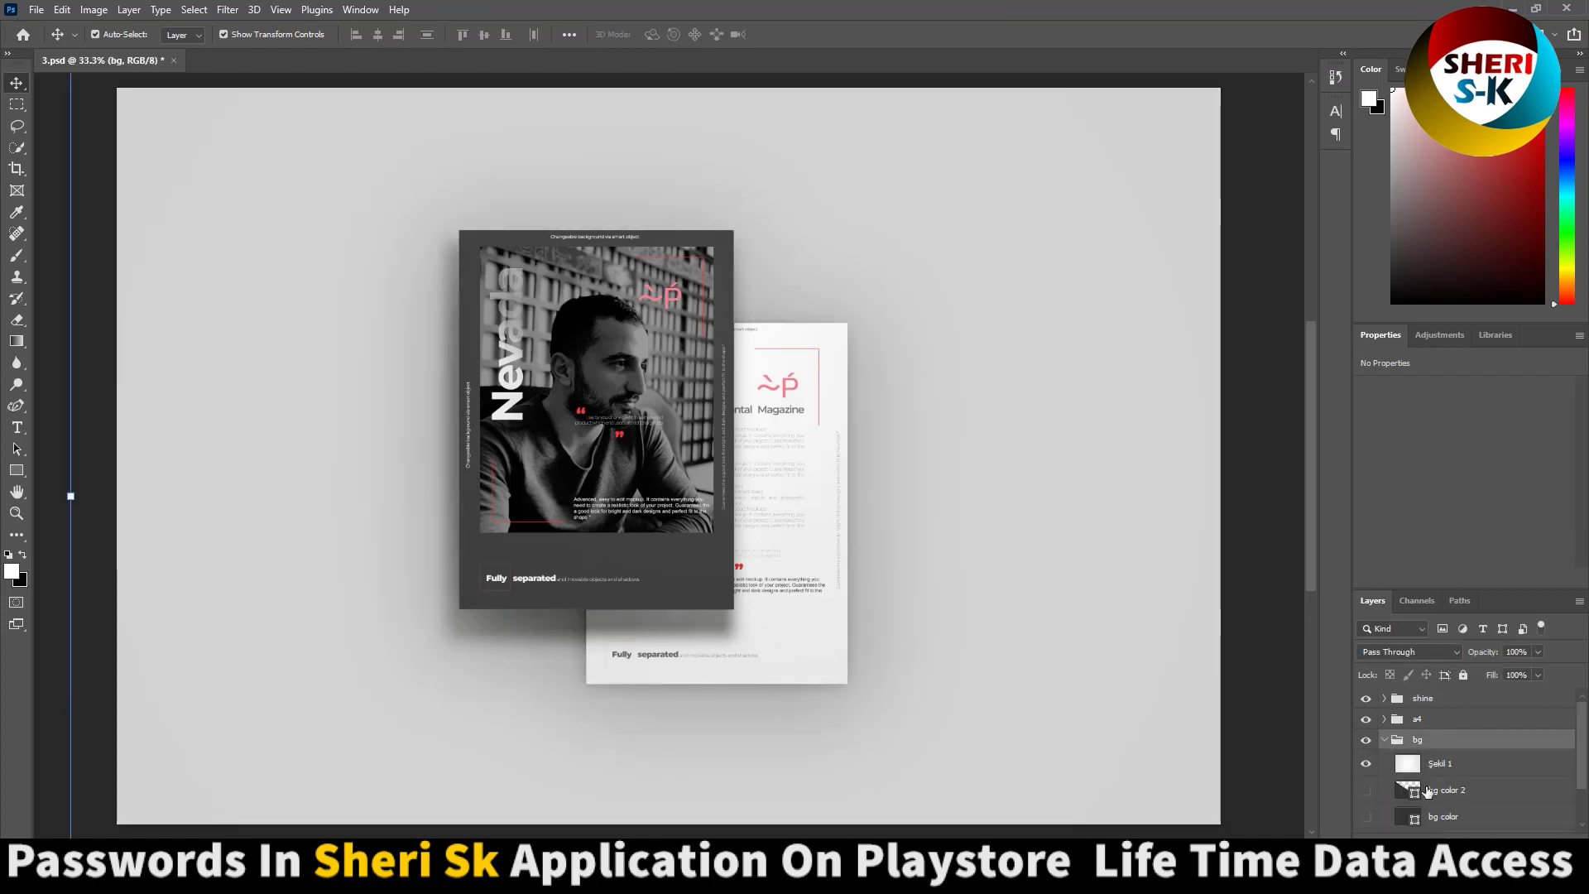
pyautogui.click(1383, 740)
pyautogui.scroll(3, 1421, 771)
# Step: Expand the shine group and toggle its object kopyala layers off and on
pyautogui.click(1422, 697)
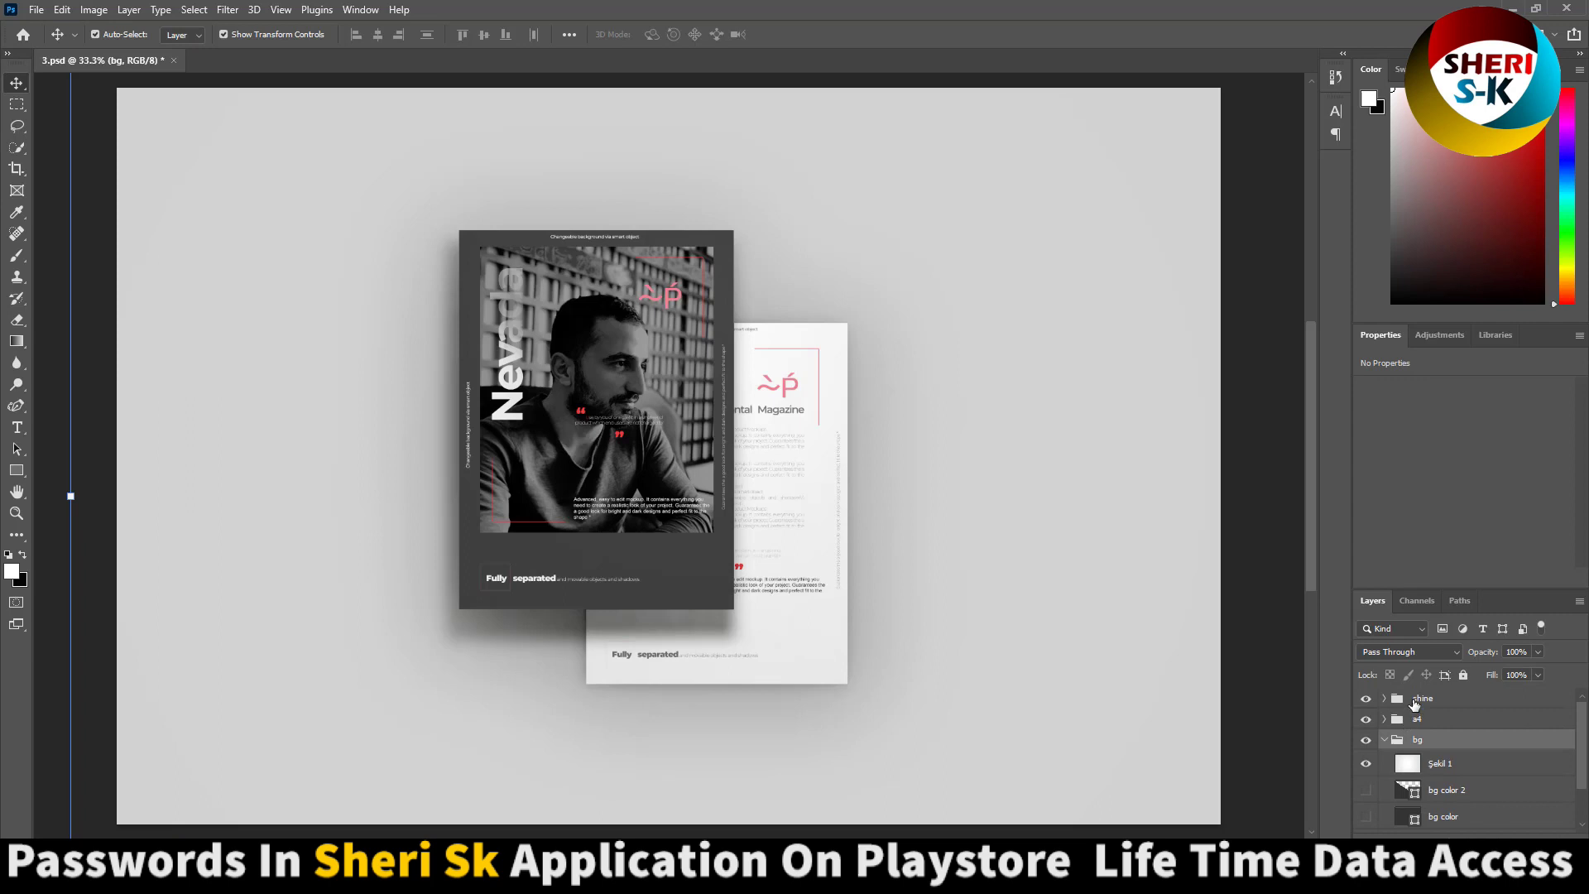
pyautogui.click(1382, 699)
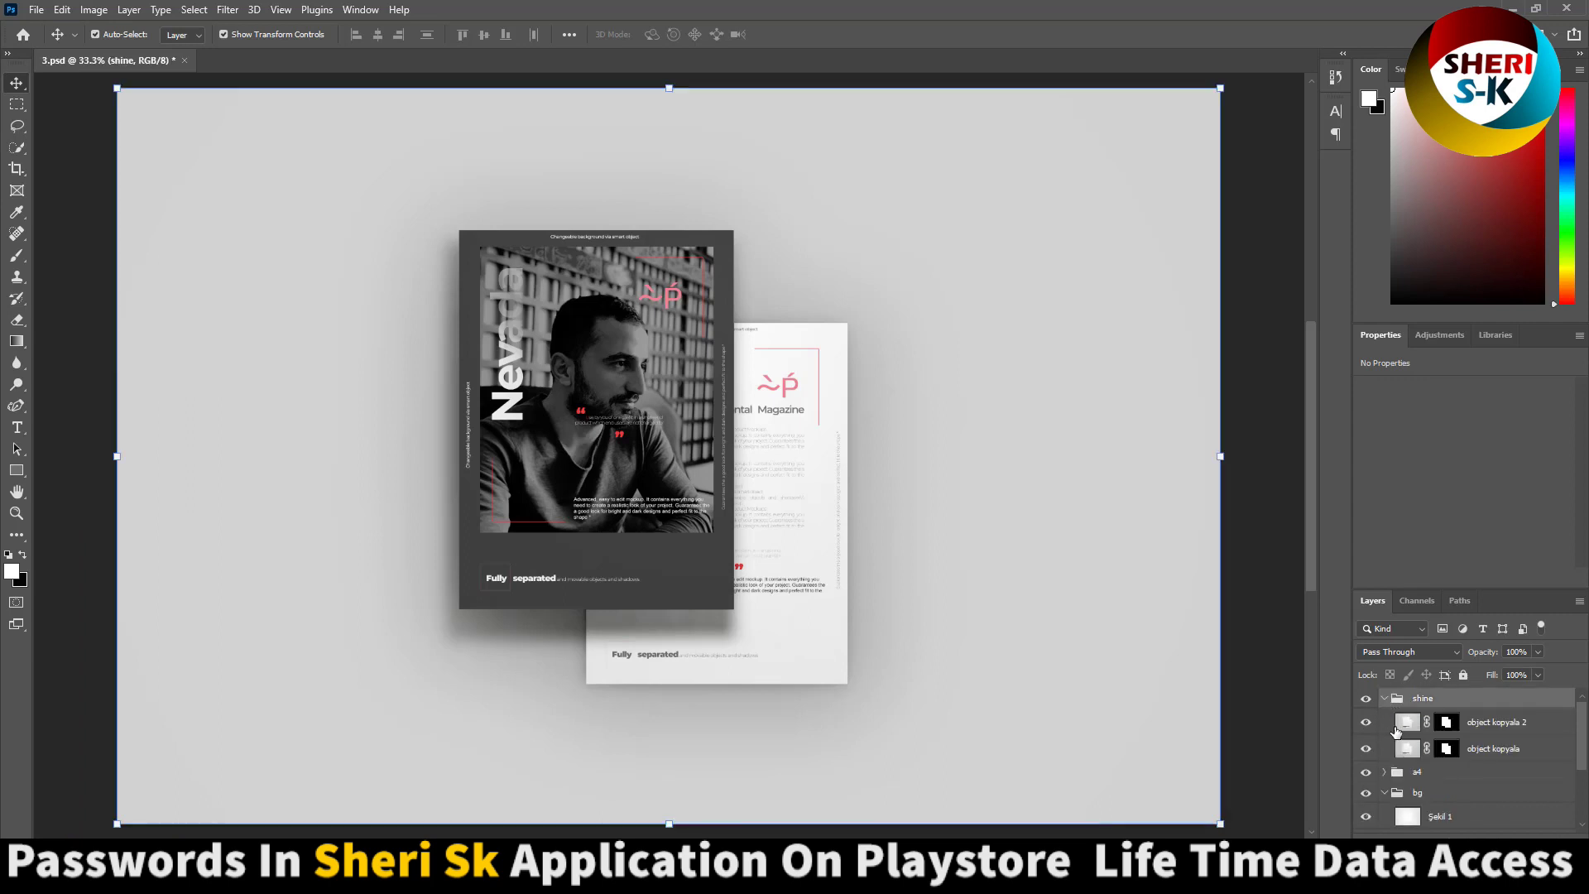
pyautogui.click(1495, 723)
pyautogui.click(1367, 723)
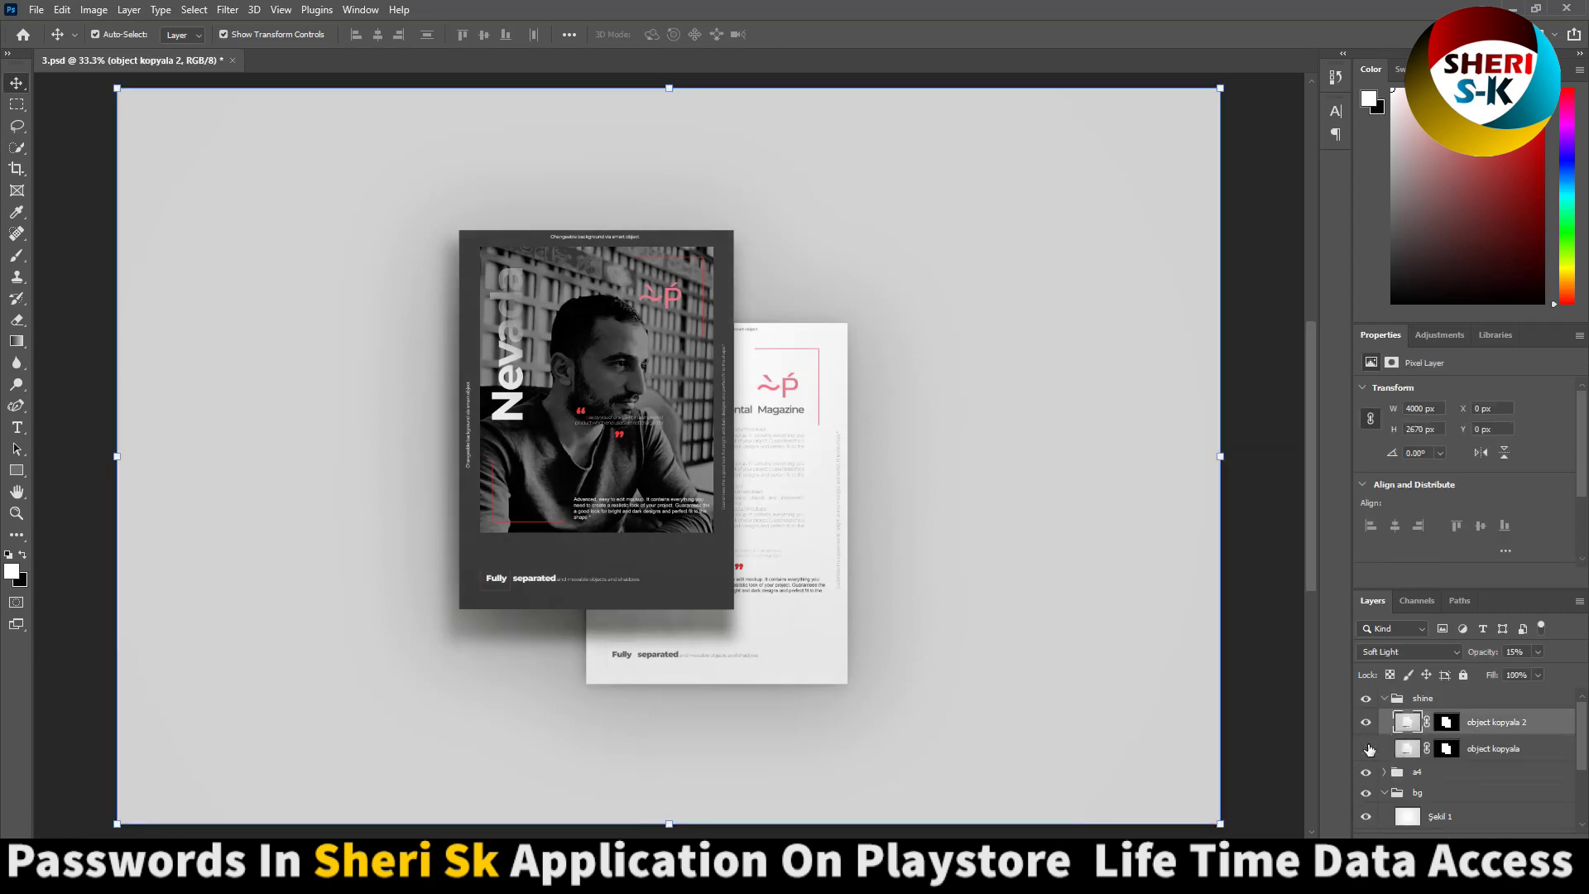
pyautogui.click(1367, 749)
pyautogui.click(1367, 748)
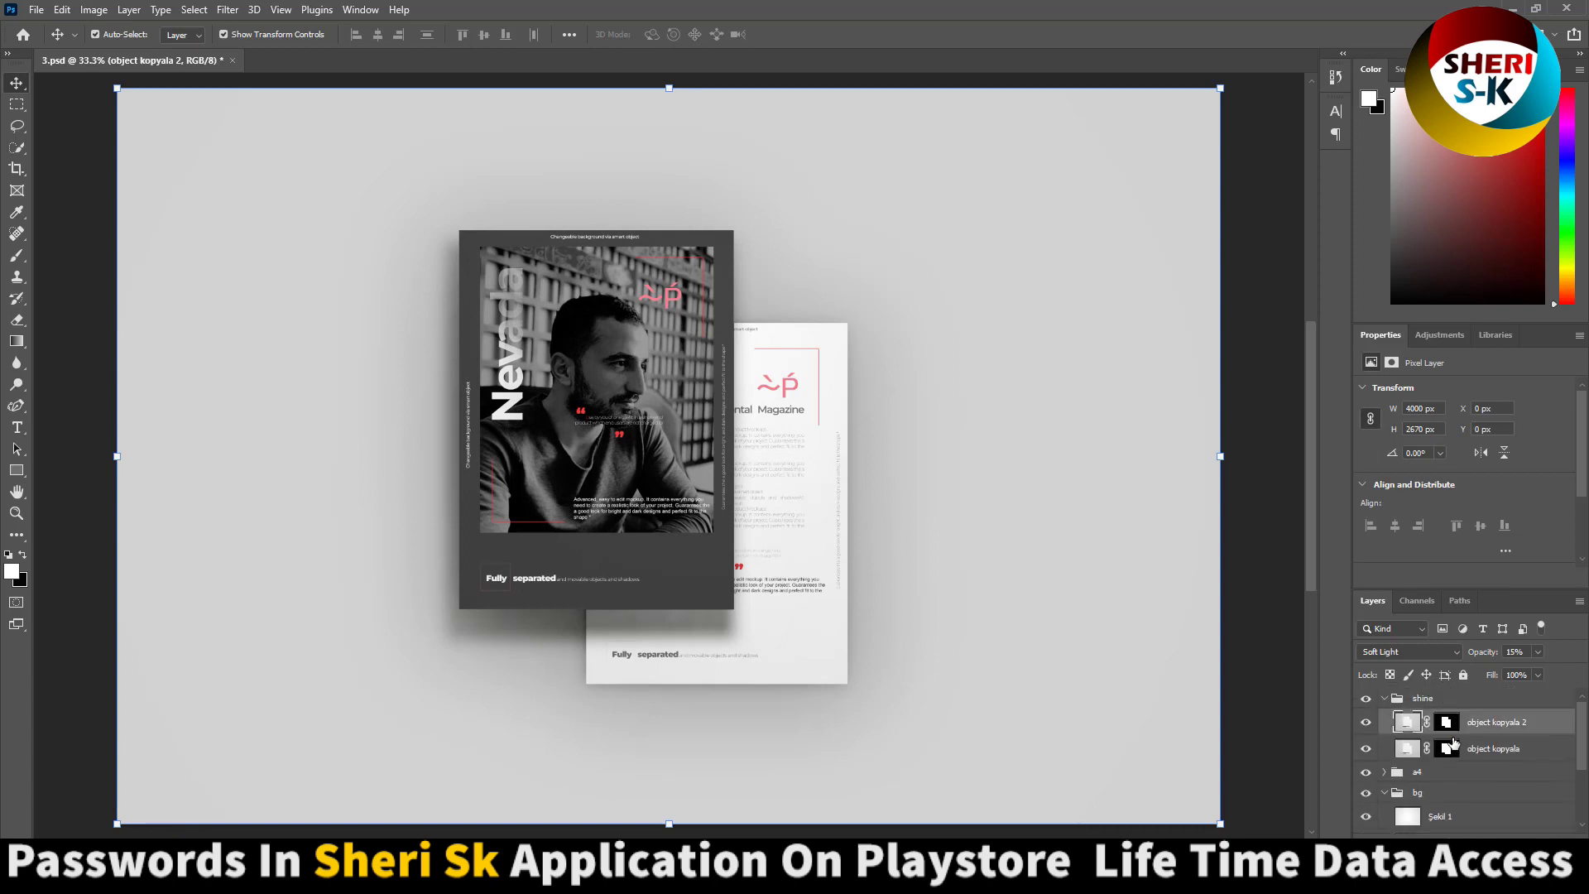
# Step: Expand the a4 group and make the a4 2 poster smart object visible
pyautogui.click(1405, 773)
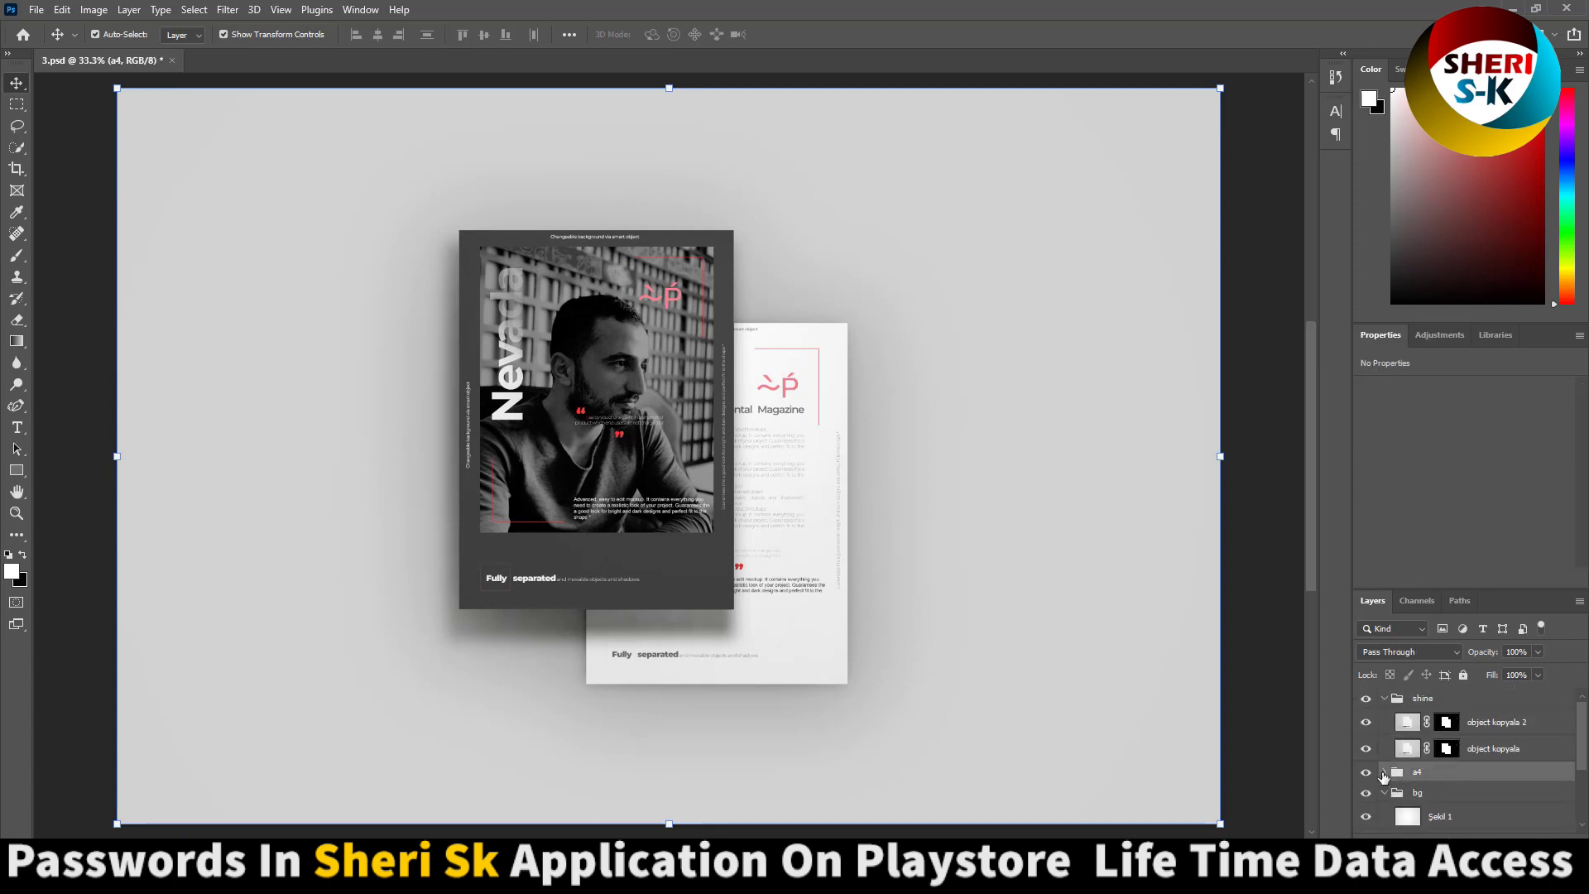
pyautogui.click(1385, 775)
pyautogui.scroll(-2, 1429, 769)
pyautogui.click(1376, 758)
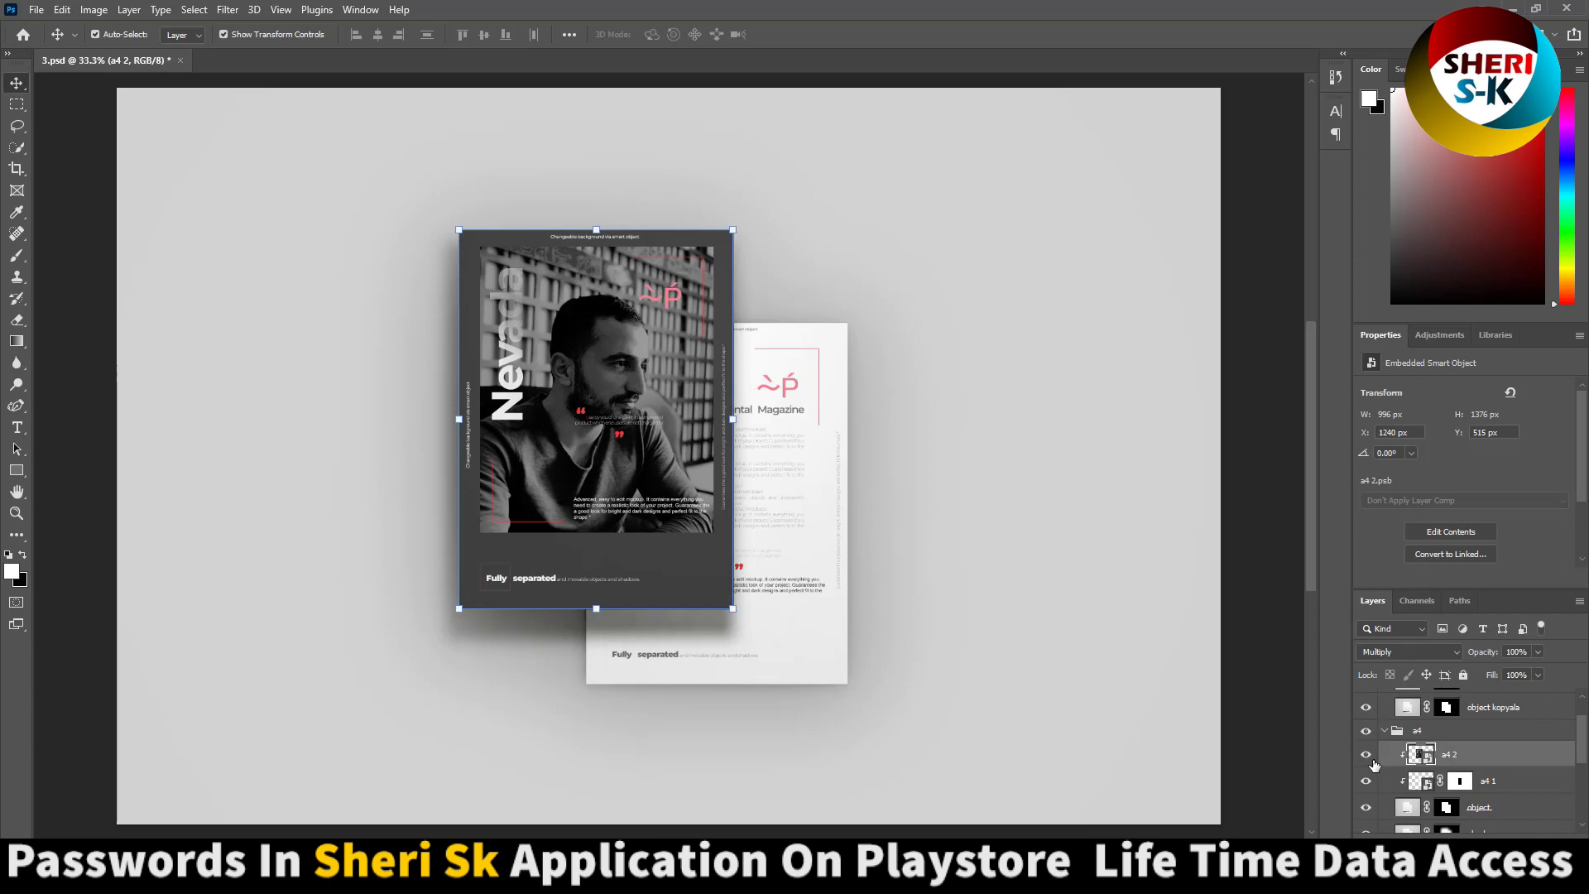
pyautogui.click(1367, 755)
# Step: View the a4 2 poster's contents, then close it and the 3.psd document
pyautogui.doubleClick(1422, 756)
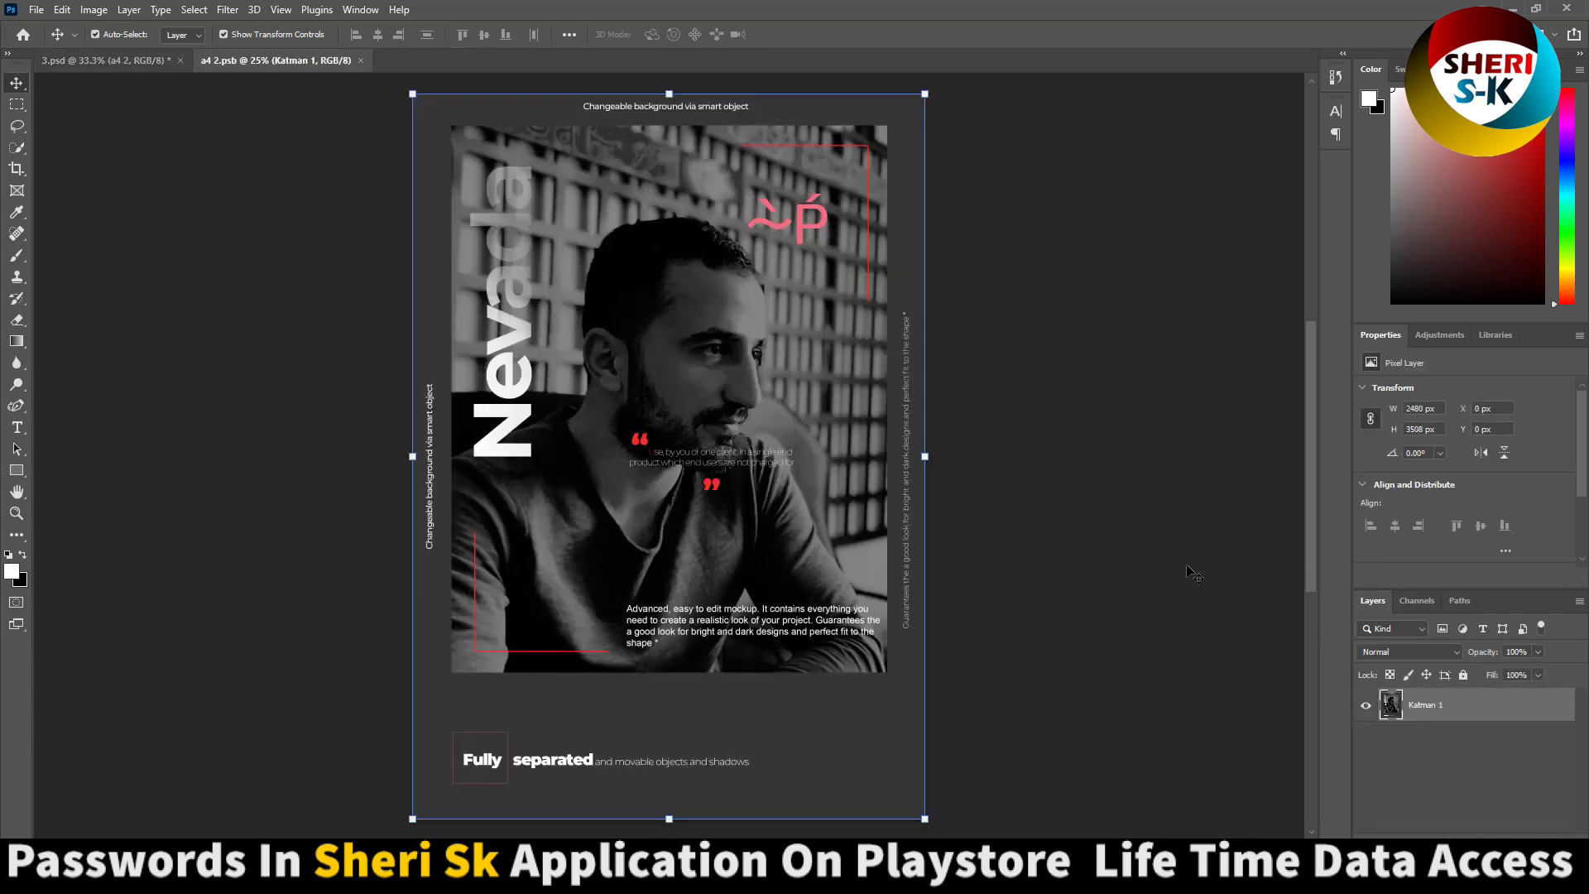
pyautogui.click(360, 60)
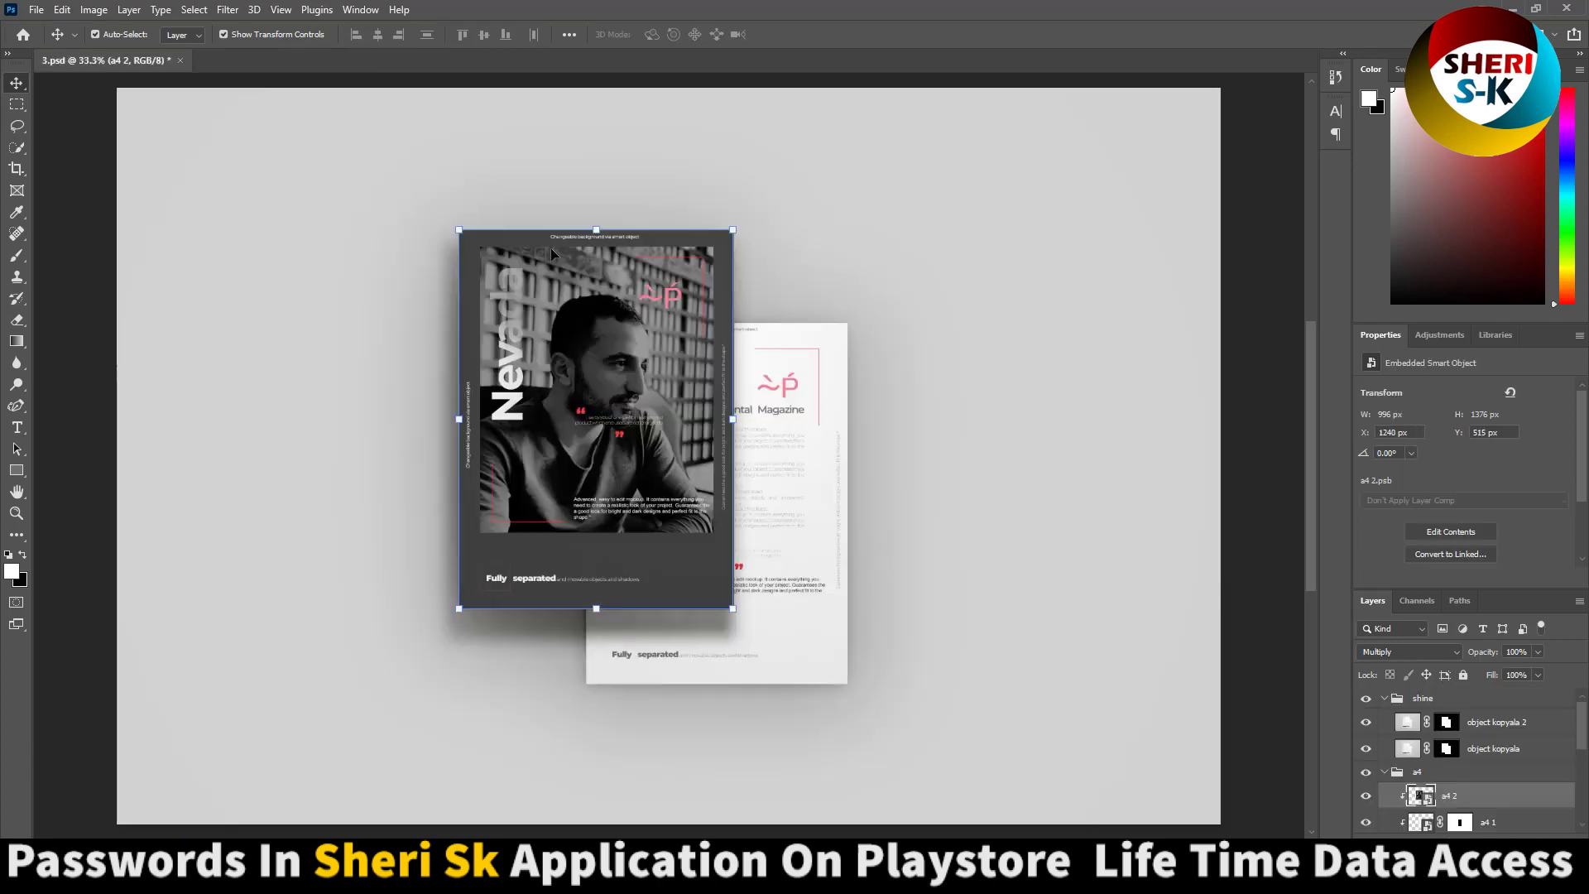
pyautogui.click(181, 61)
pyautogui.click(789, 324)
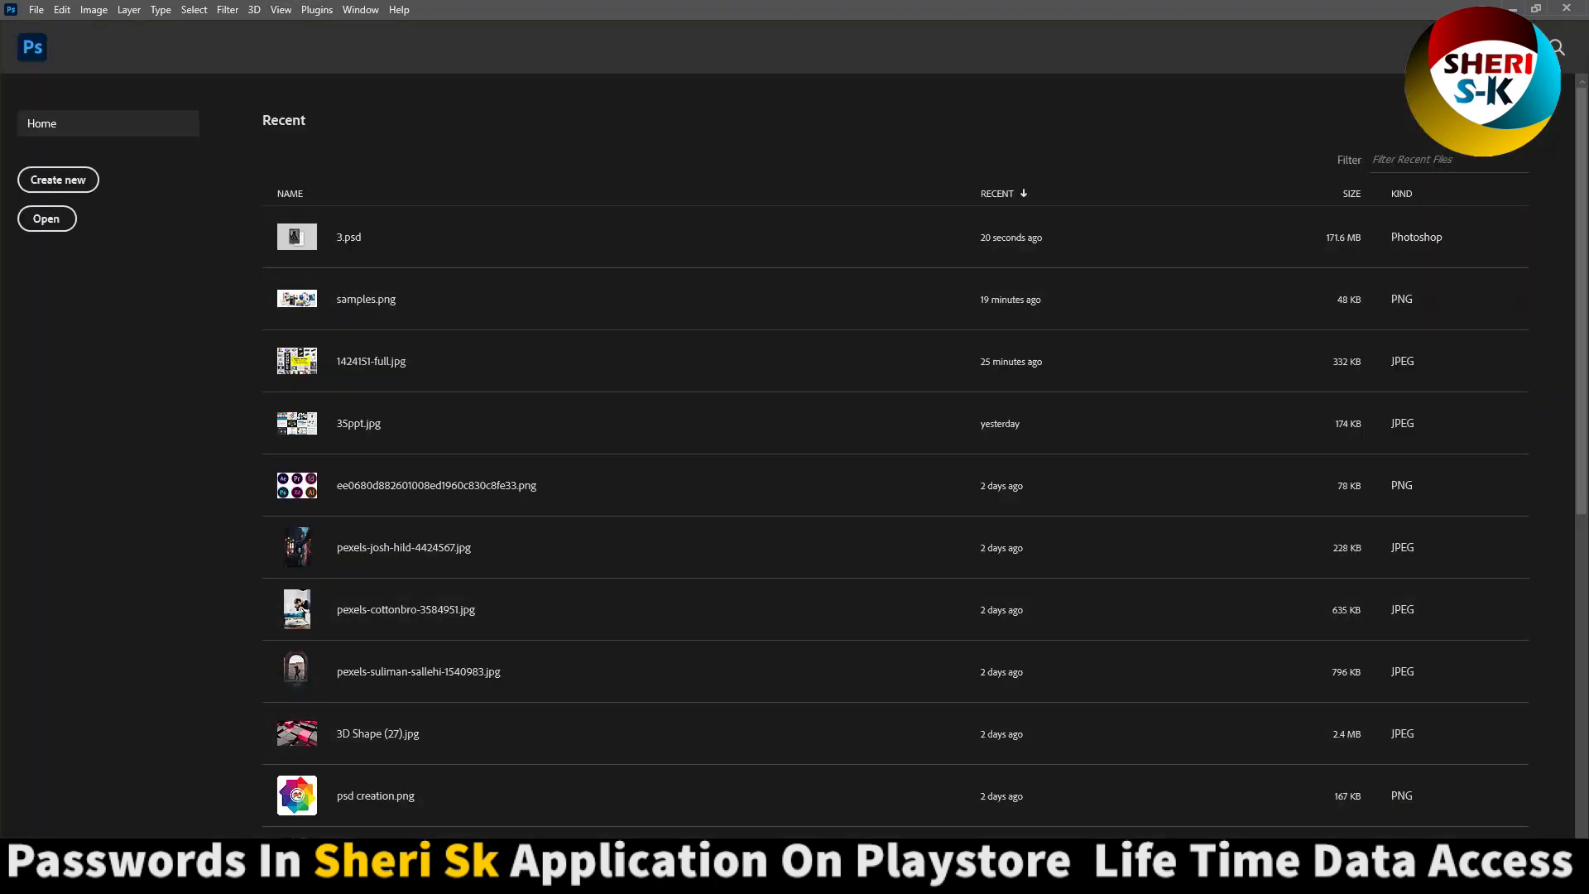
# Step: Go back up to the bundle folder in File Explorer and select mockup folders
pyautogui.hotkey('alt', 'Tab')
pyautogui.press('BackSpace')
pyautogui.press('BackSpace')
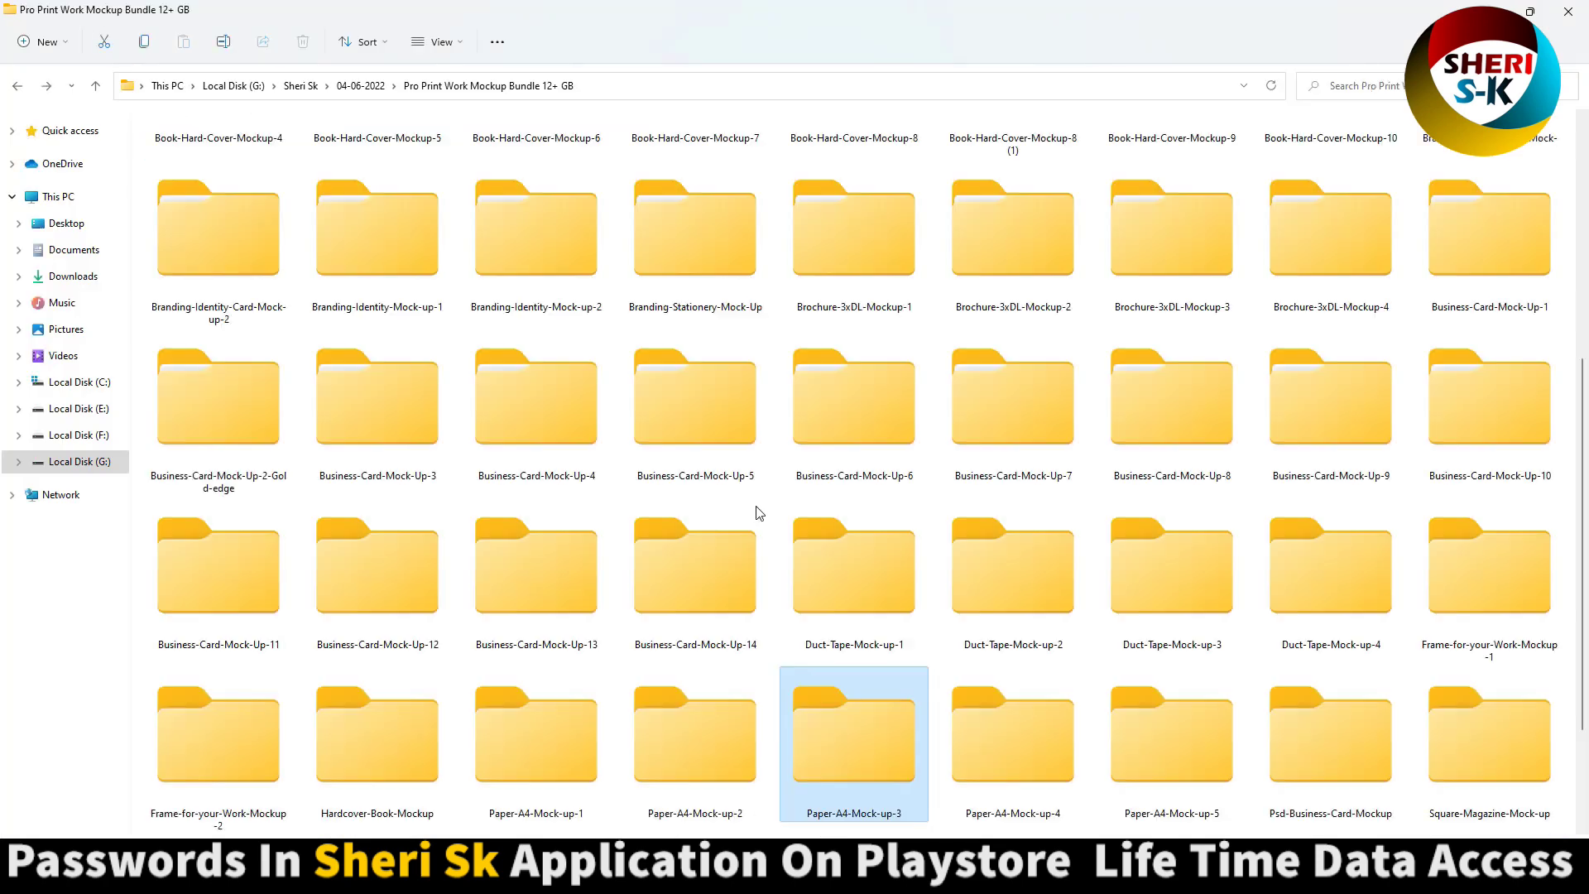
pyautogui.scroll(-1, 1062, 704)
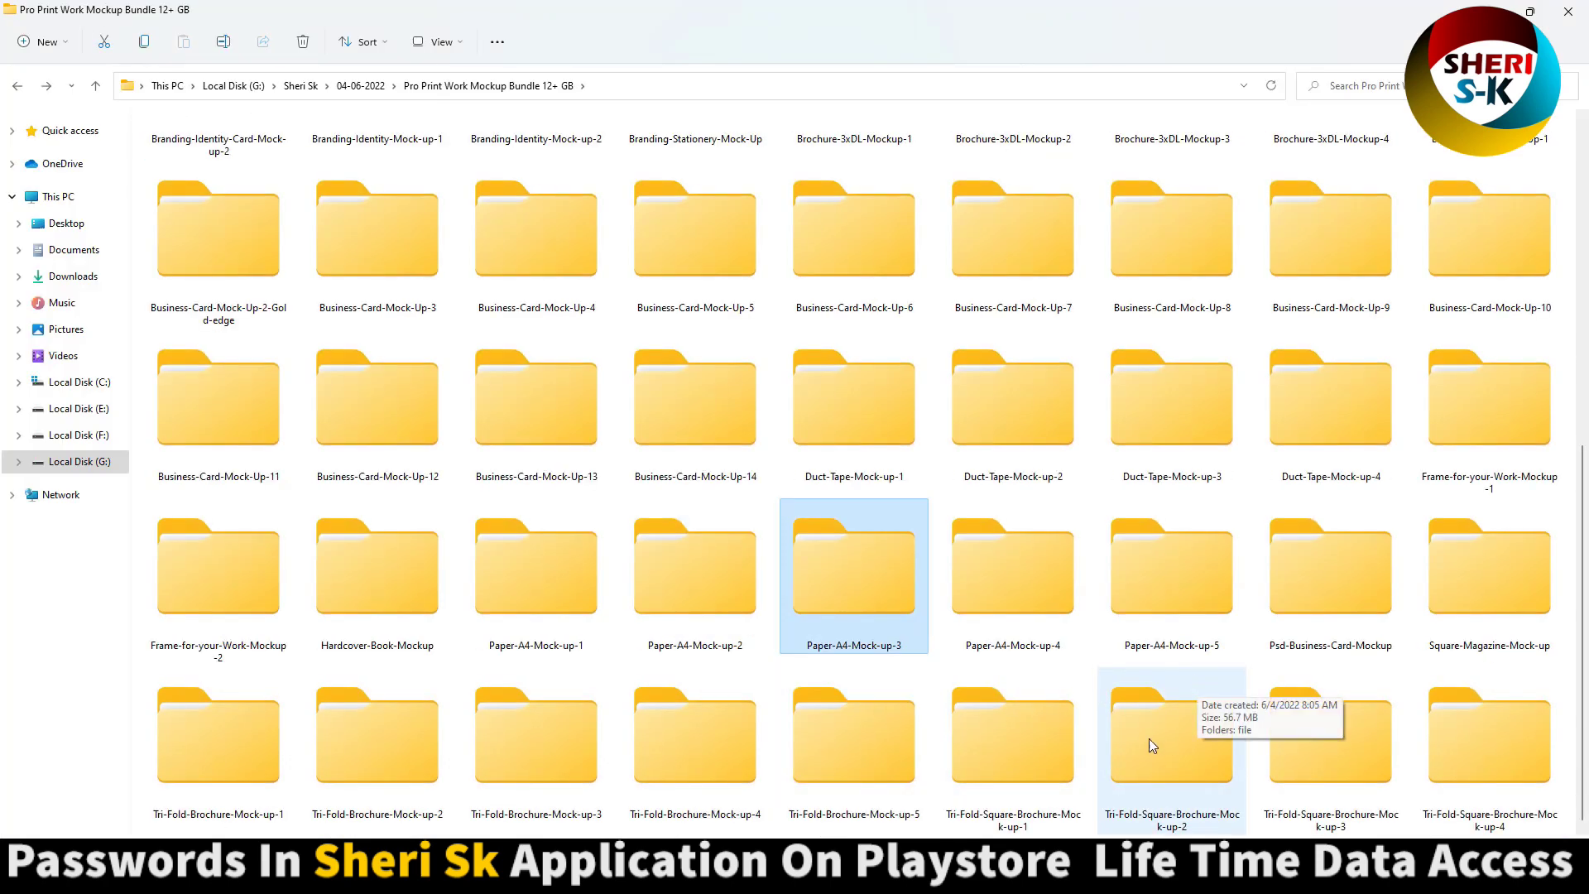
pyautogui.click(994, 741)
pyautogui.click(568, 586)
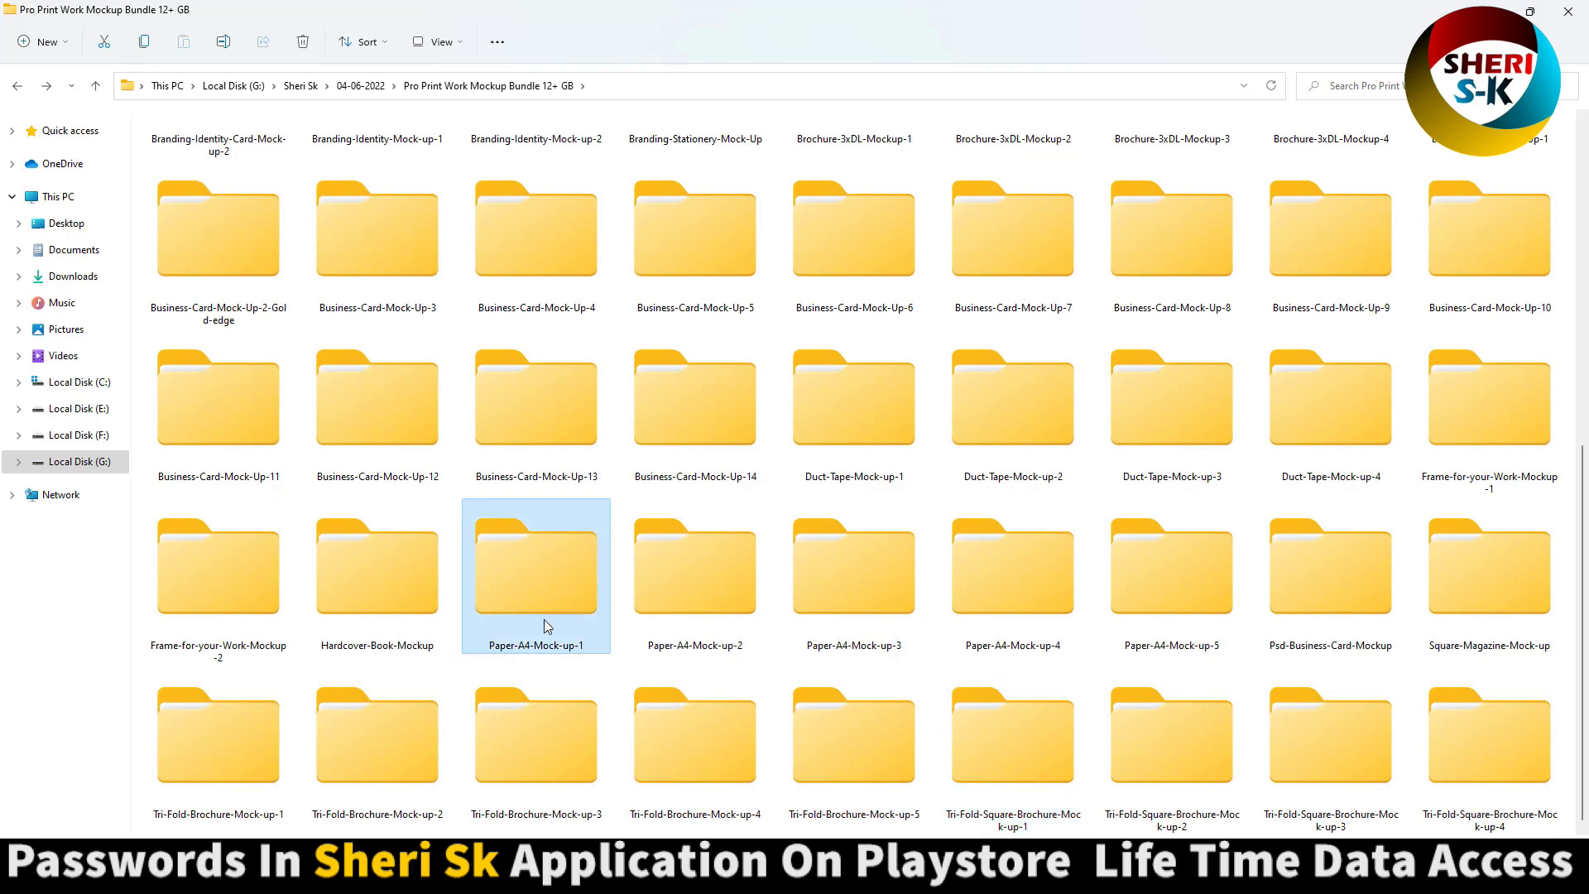
# Step: Open Hardcover-Book-Mockup's 4.psd and select each book's layers in the scene
pyautogui.doubleClick(394, 578)
pyautogui.doubleClick(194, 147)
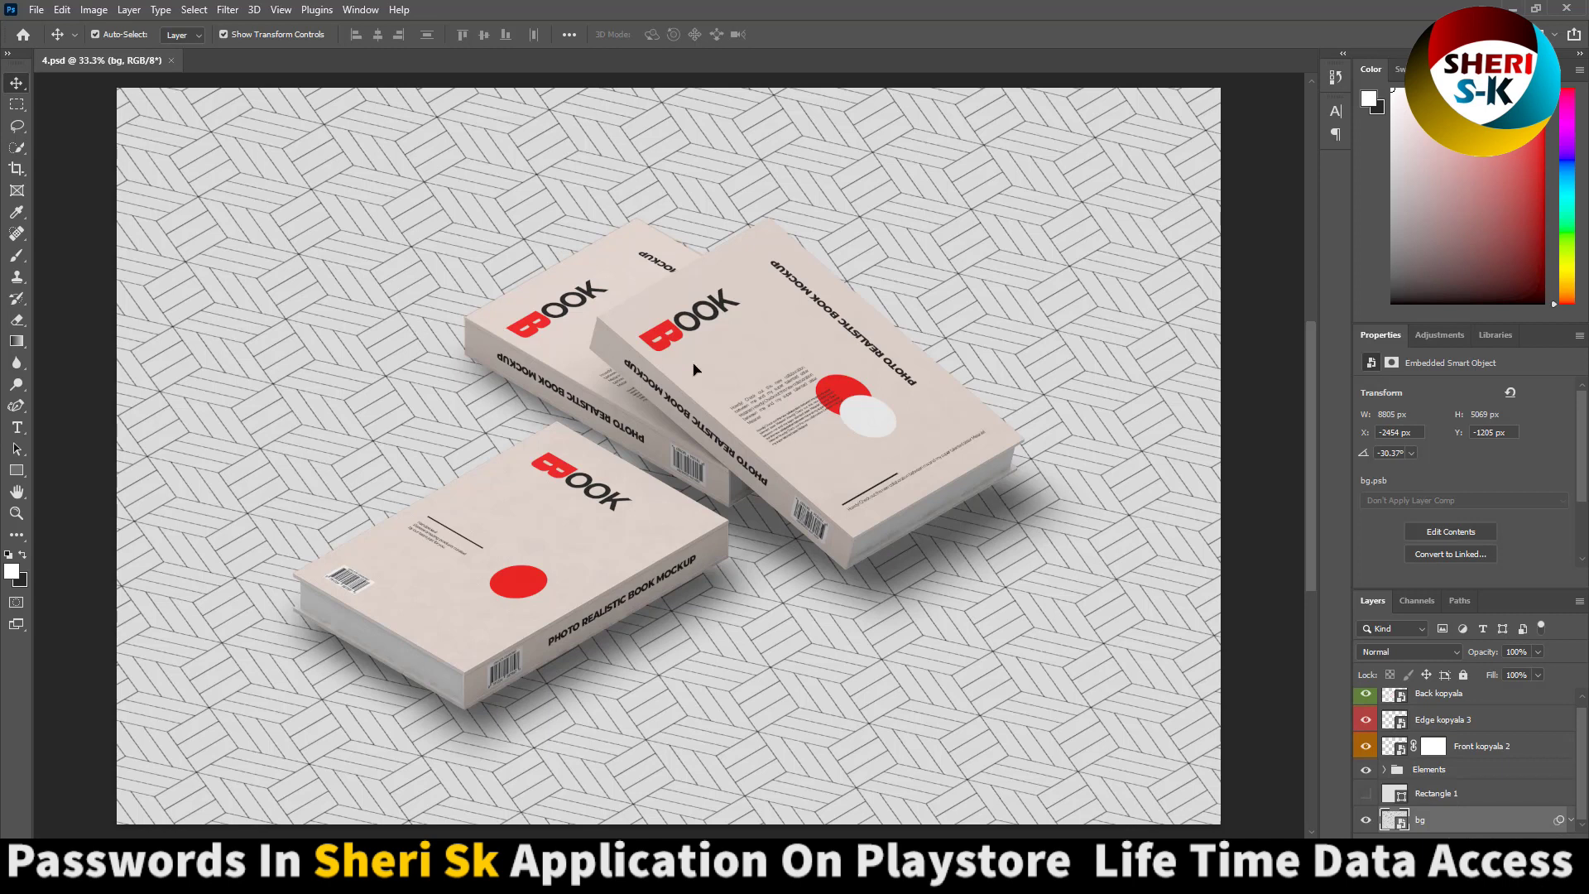
pyautogui.click(729, 366)
pyautogui.click(405, 263)
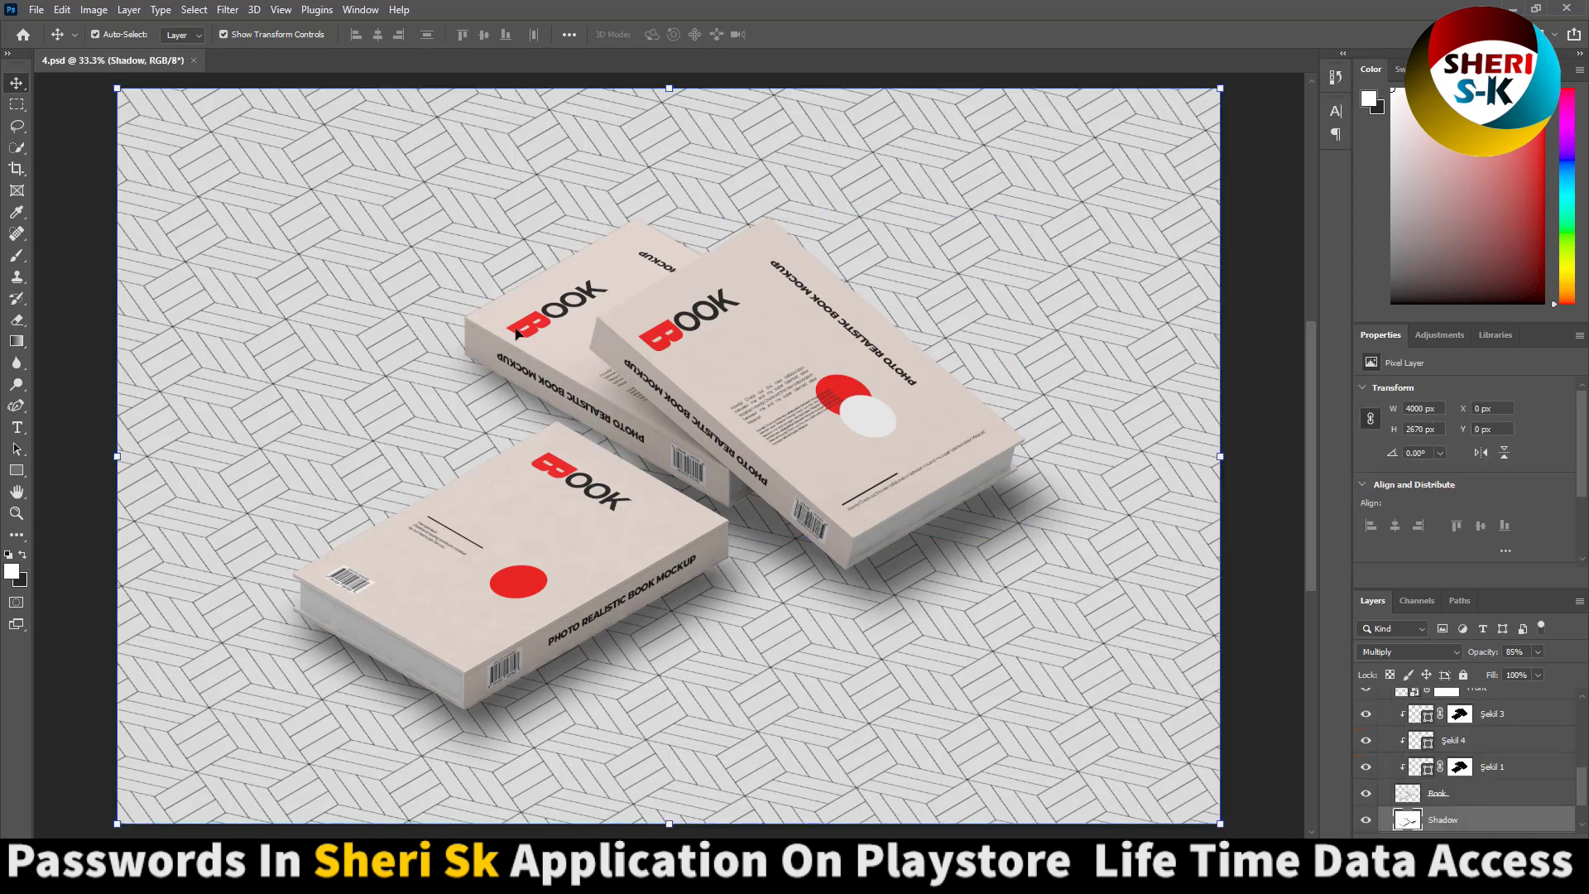
pyautogui.click(574, 356)
pyautogui.click(560, 601)
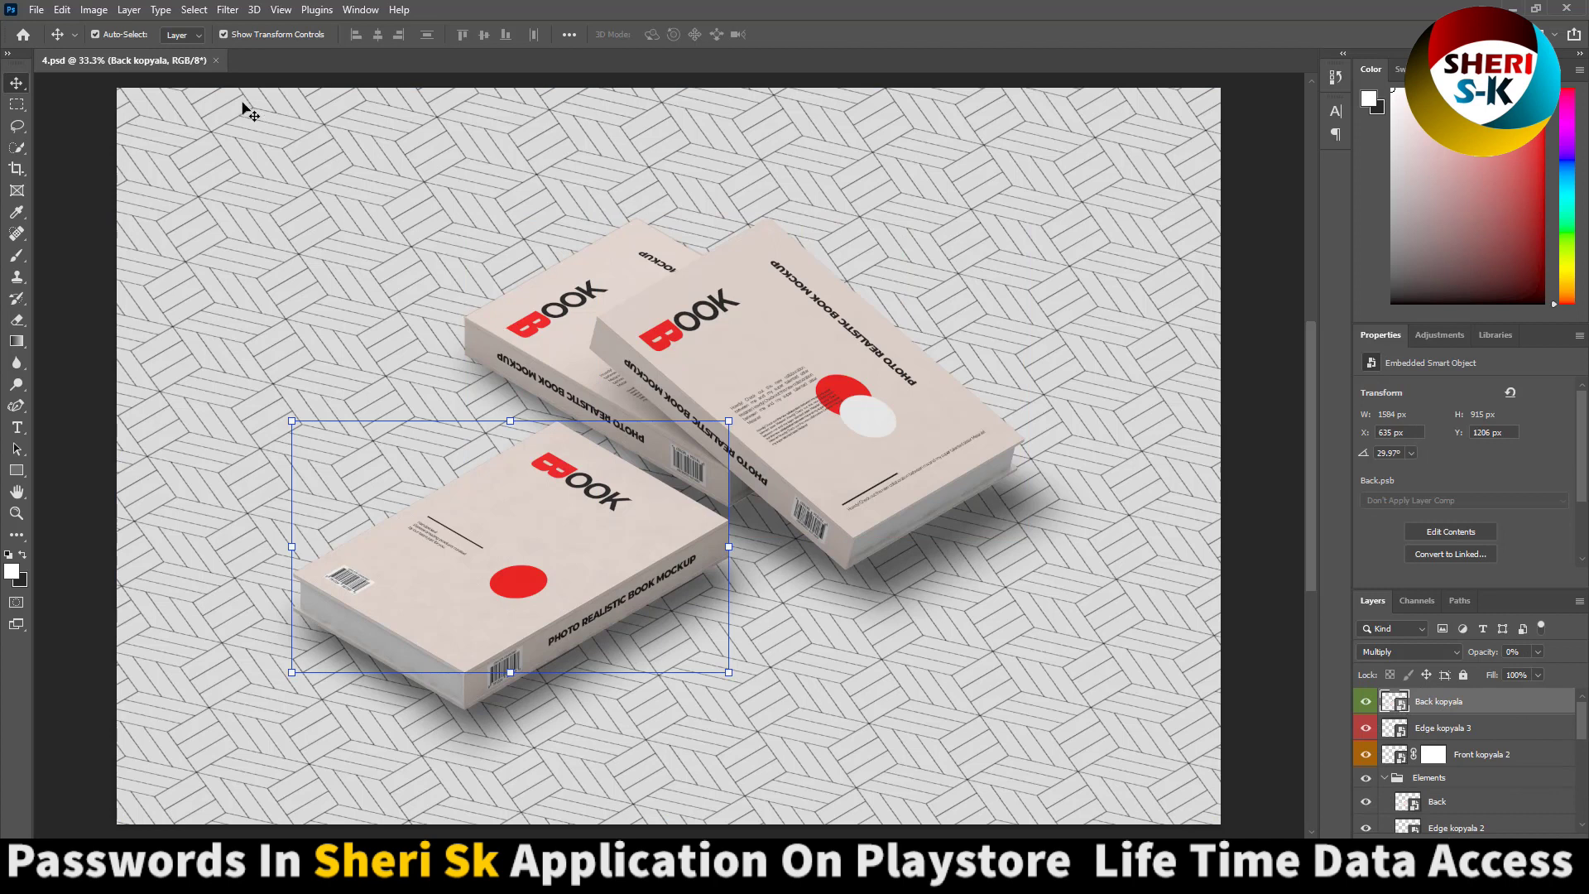
# Step: Close the book mockup and return to the bundle folder in File Explorer
pyautogui.click(216, 63)
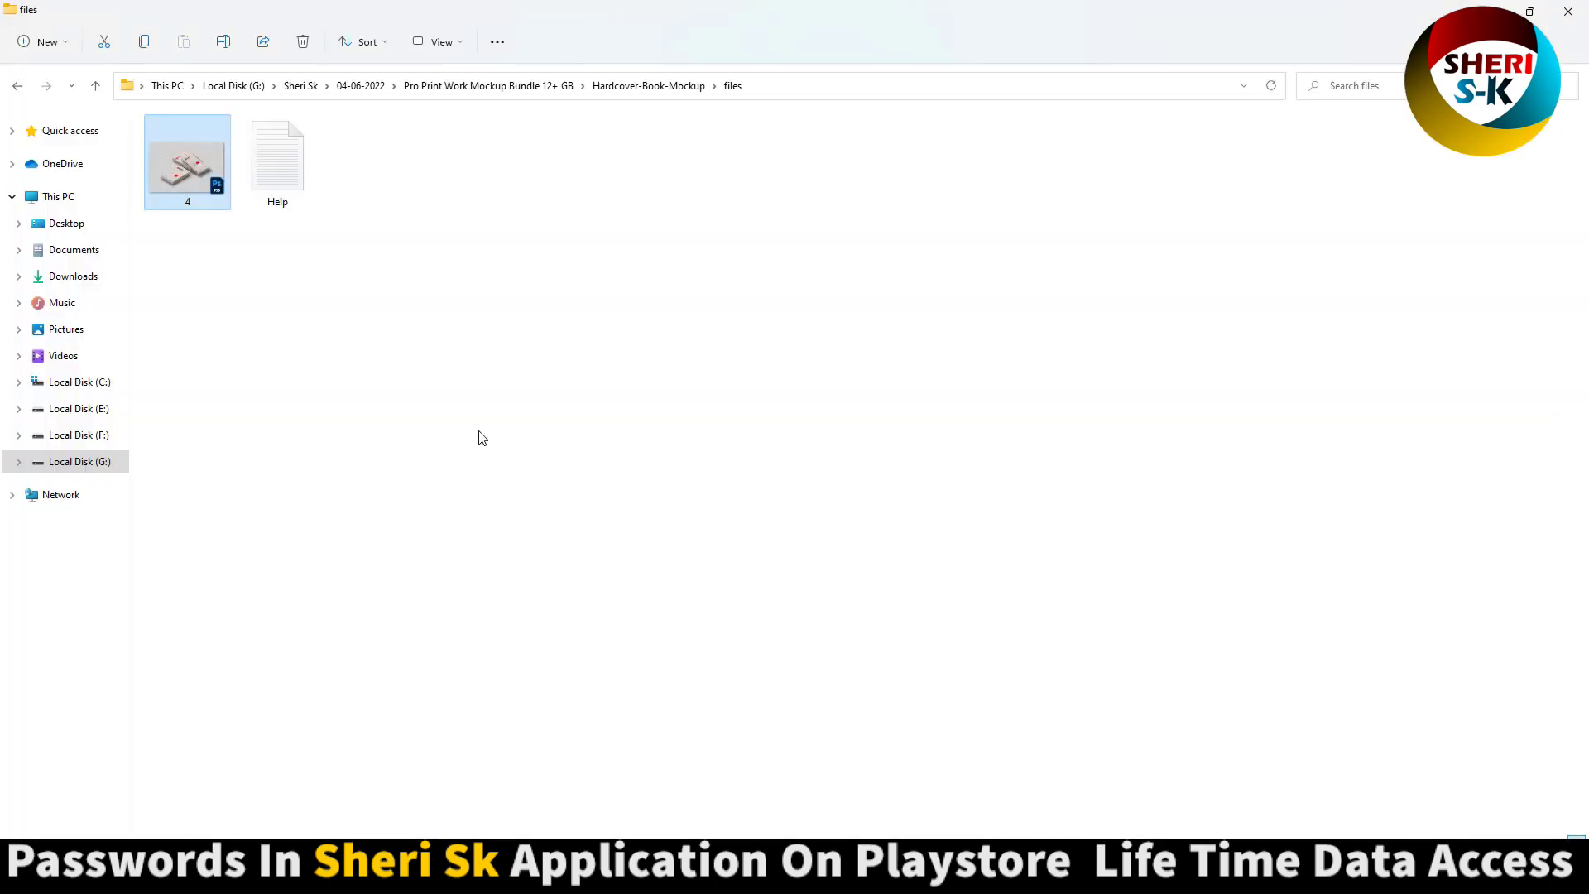
pyautogui.press('BackSpace')
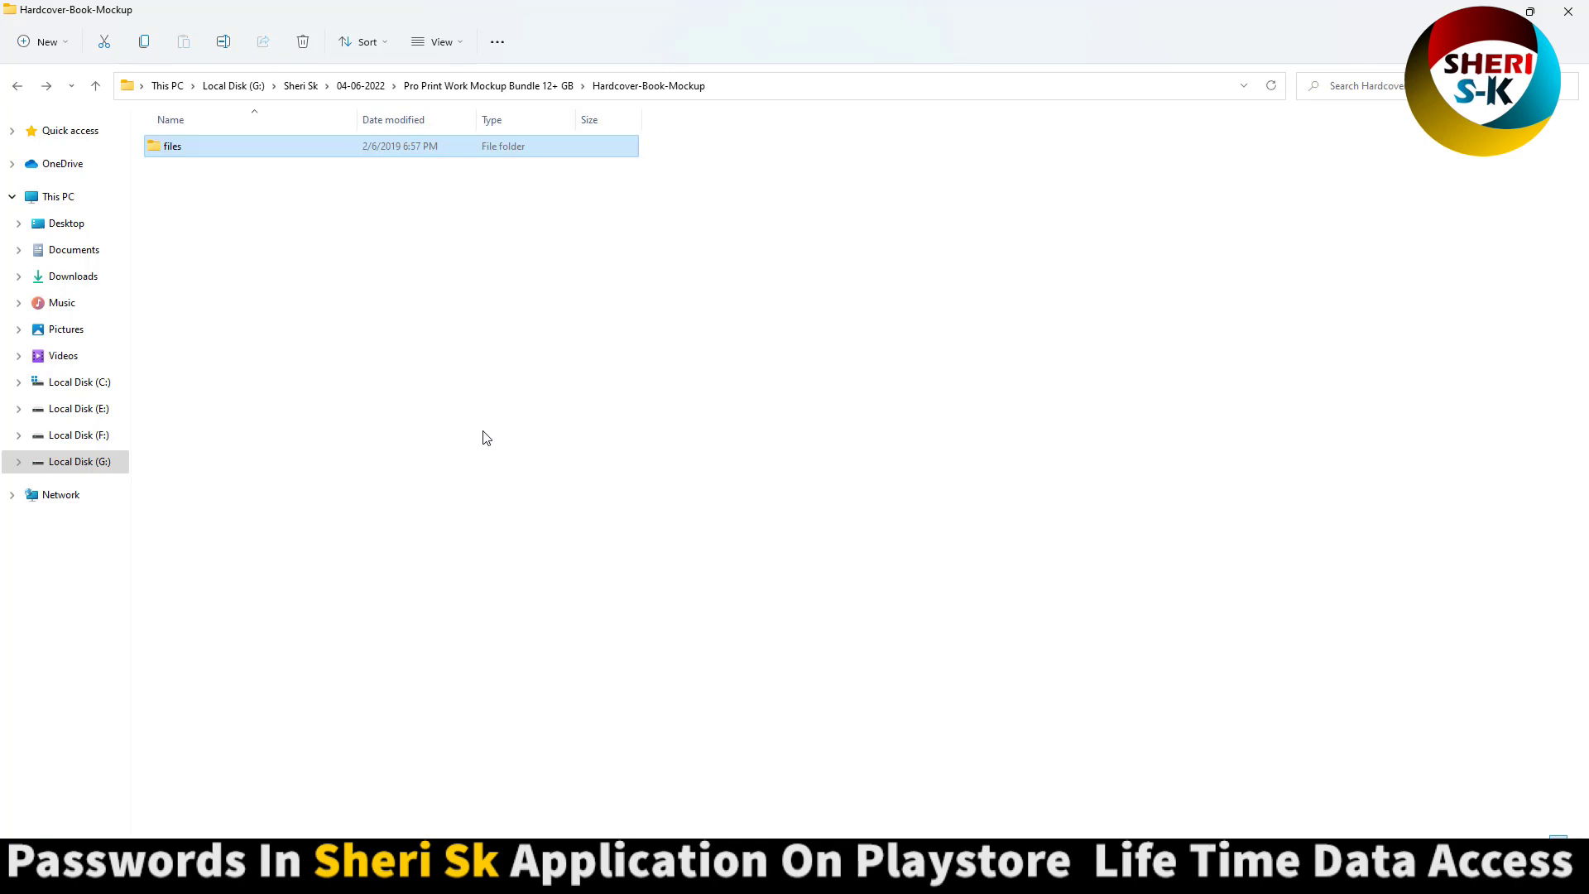
pyautogui.press('BackSpace')
pyautogui.scroll(5, 295, 686)
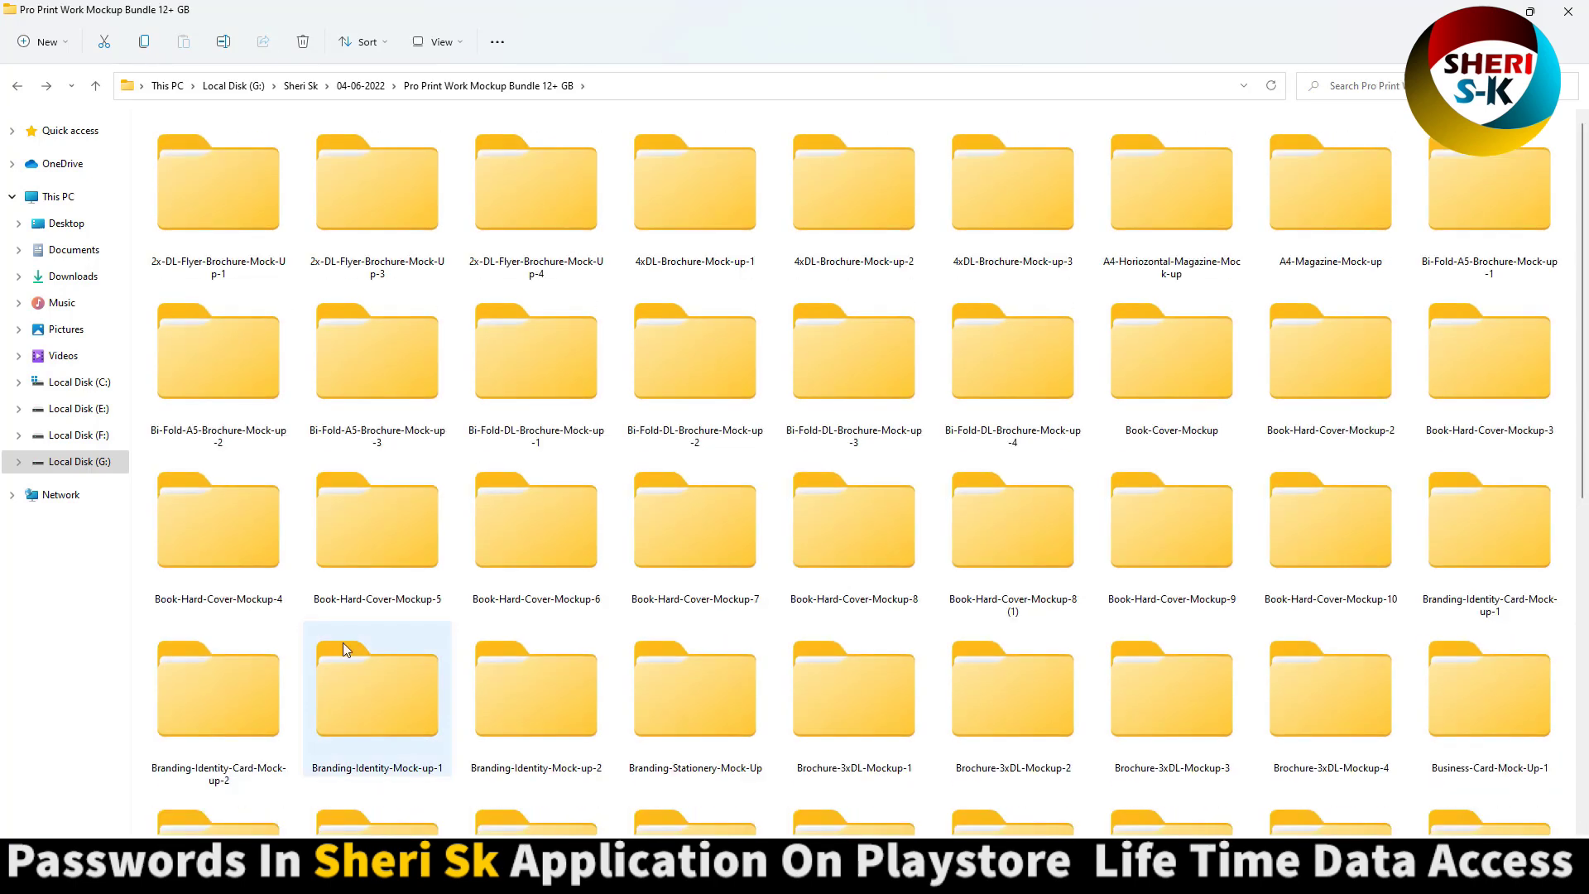
# Step: Browse Branding-Identity-Mock-up-1, then open Book-Hard-Cover-Mockup-4's file subfolder
pyautogui.doubleClick(376, 684)
pyautogui.doubleClick(180, 146)
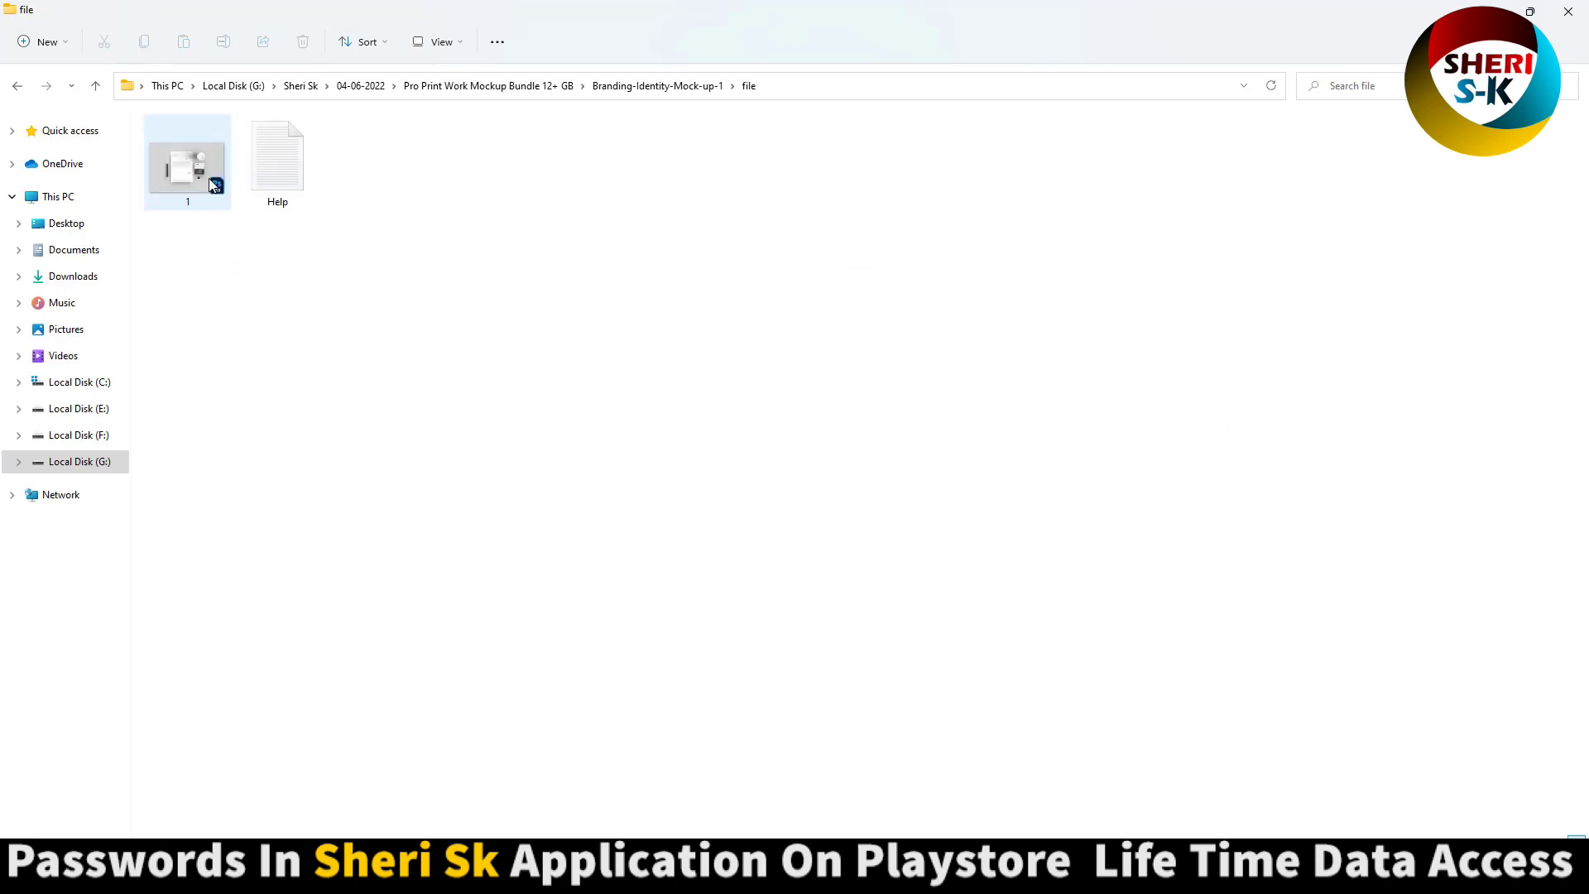
pyautogui.scroll(3, 202, 200)
pyautogui.press('BackSpace')
pyautogui.press('BackSpace')
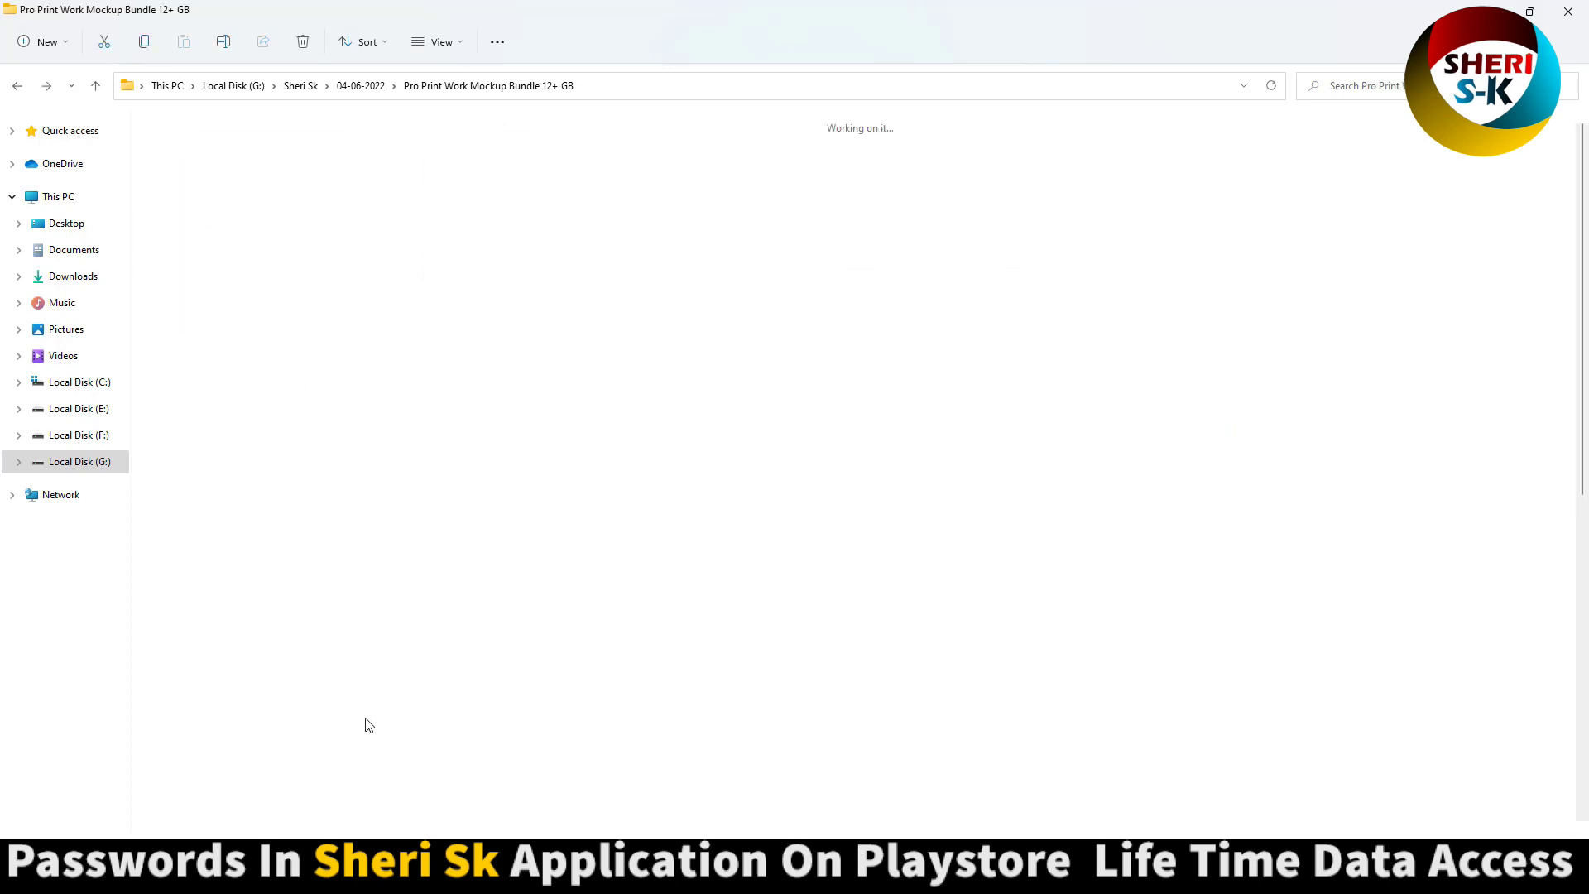
pyautogui.doubleClick(245, 528)
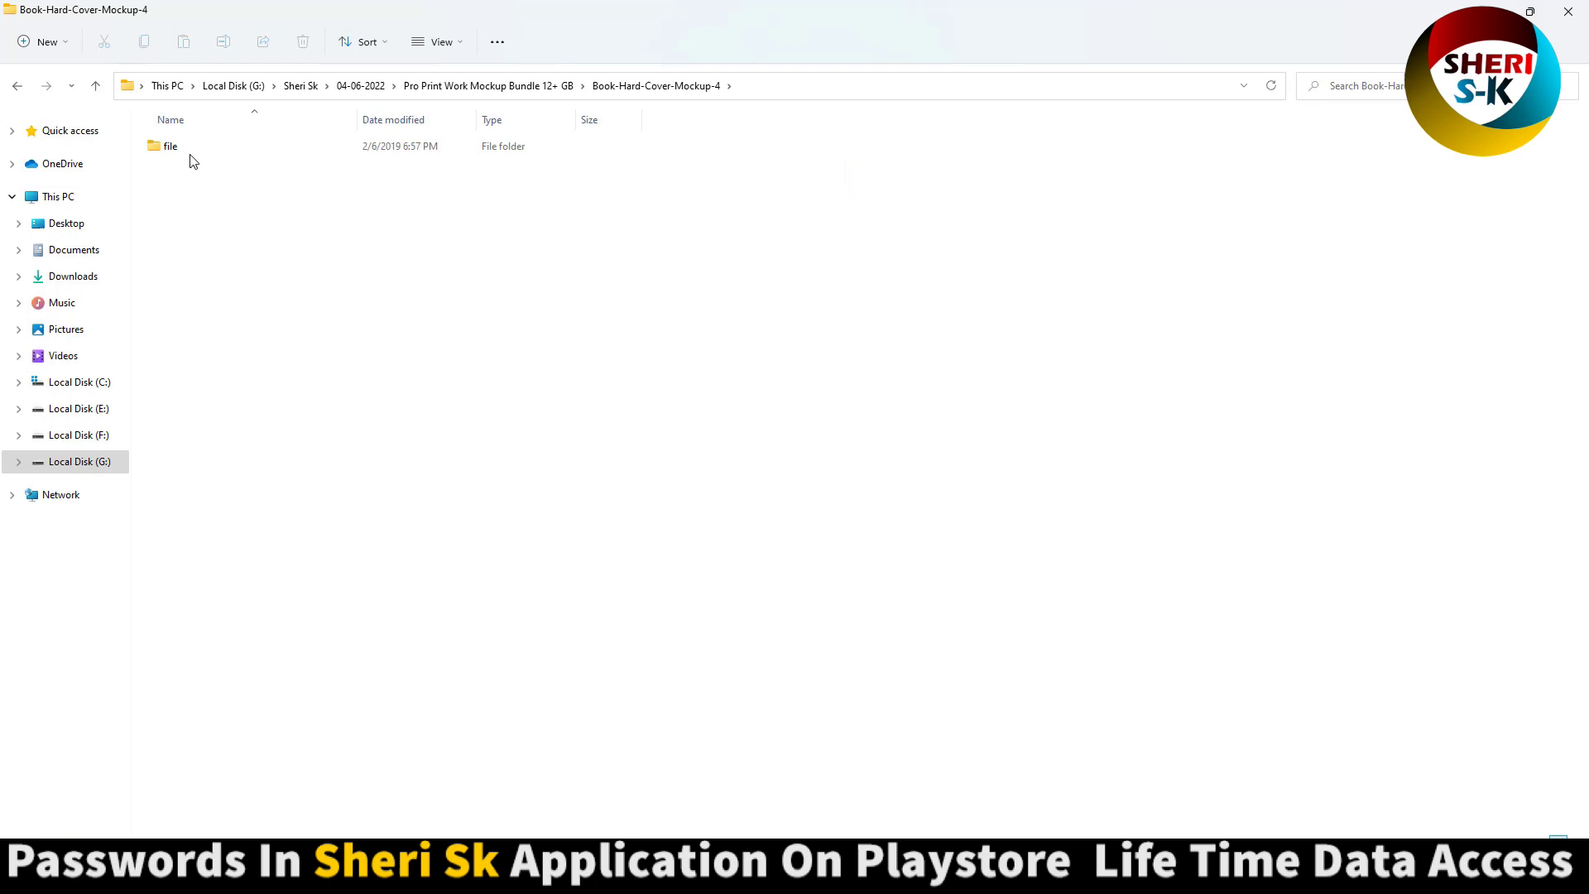
pyautogui.doubleClick(191, 159)
# Step: Open file 4 and check the bg kopyala layers and the pencil's pink fill
pyautogui.doubleClick(193, 151)
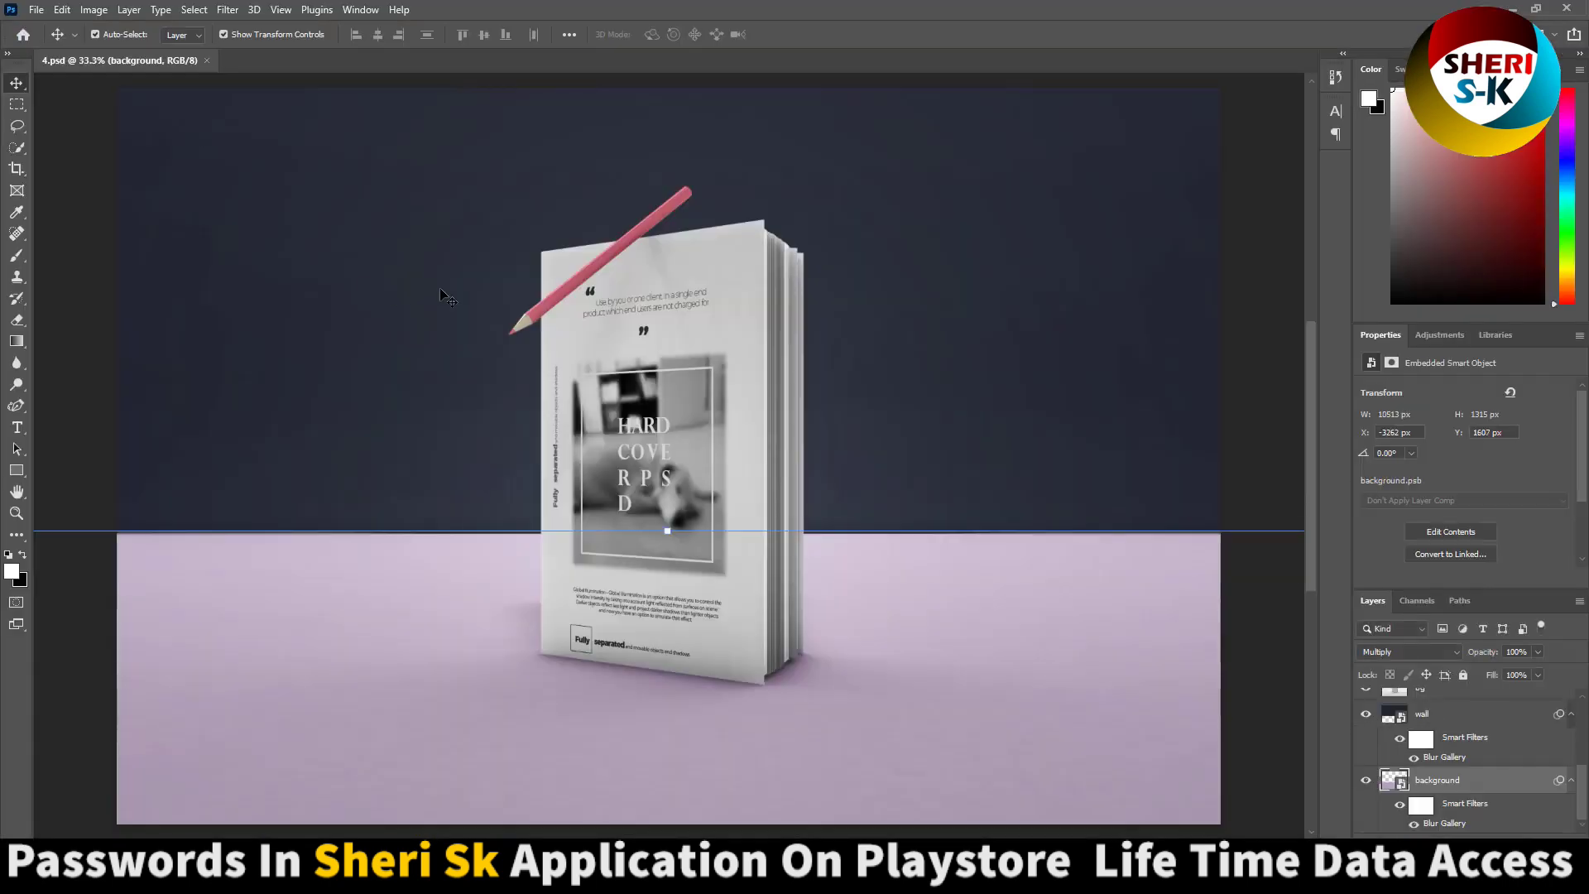
pyautogui.click(667, 222)
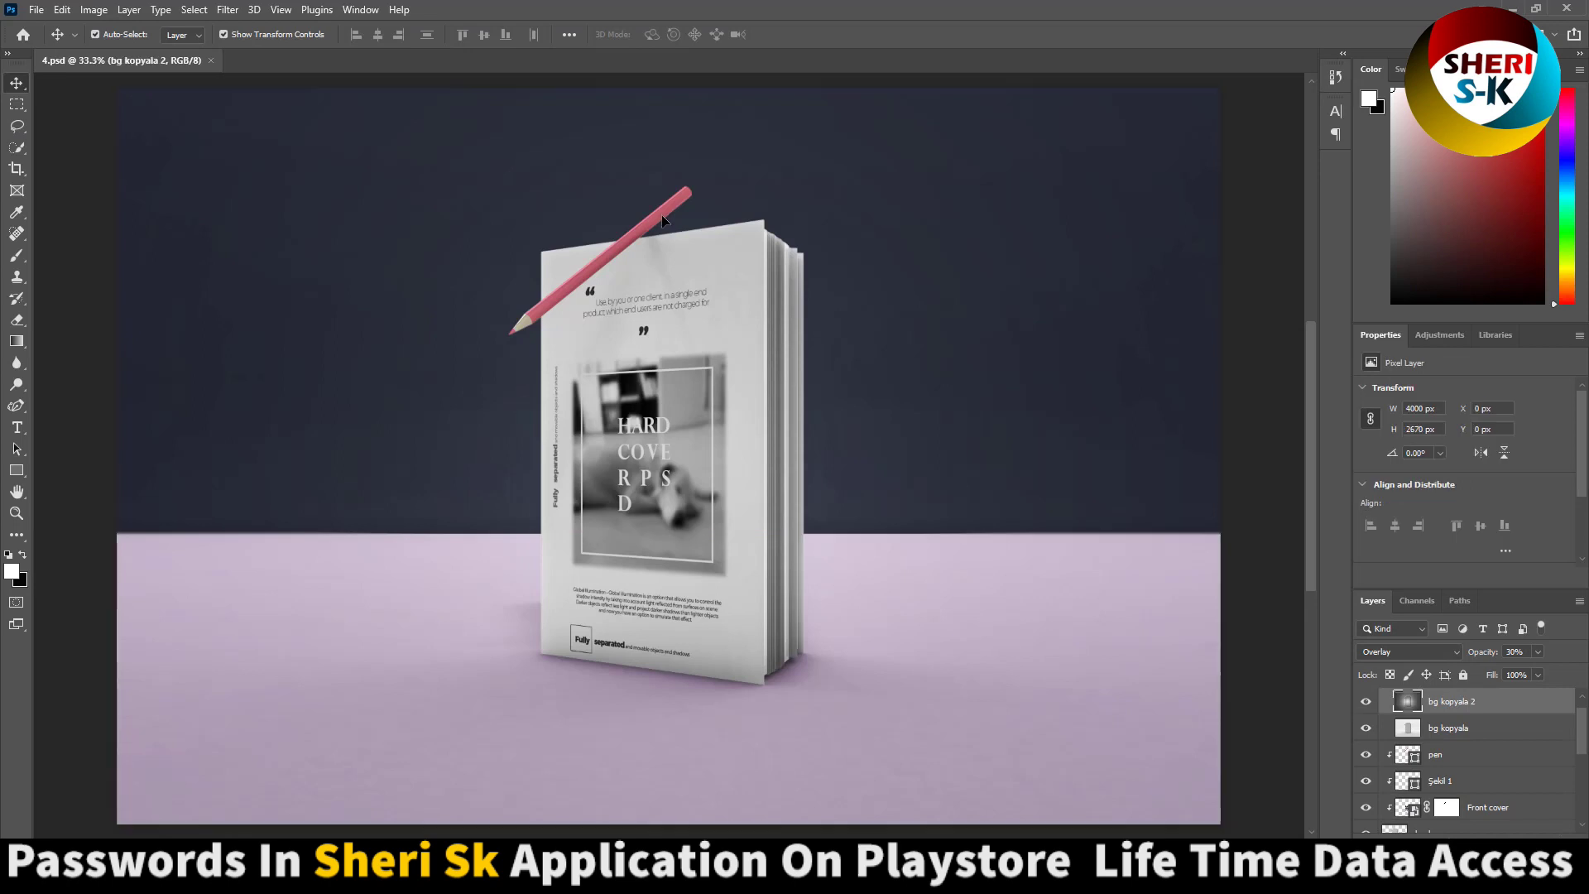
pyautogui.click(1433, 734)
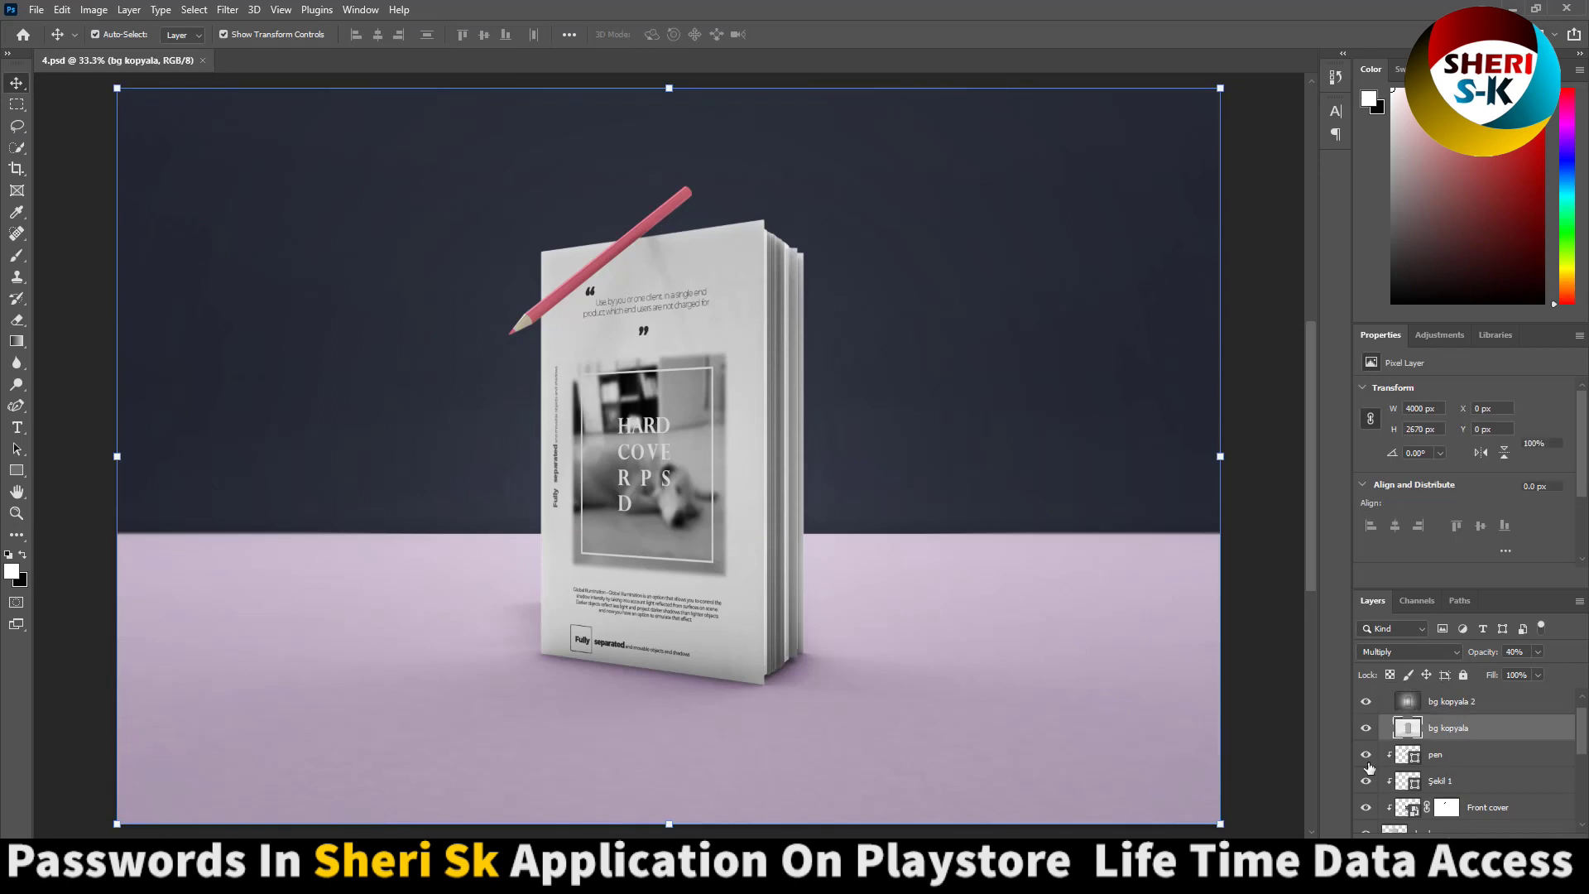
pyautogui.click(1428, 755)
pyautogui.click(1367, 755)
pyautogui.click(1367, 754)
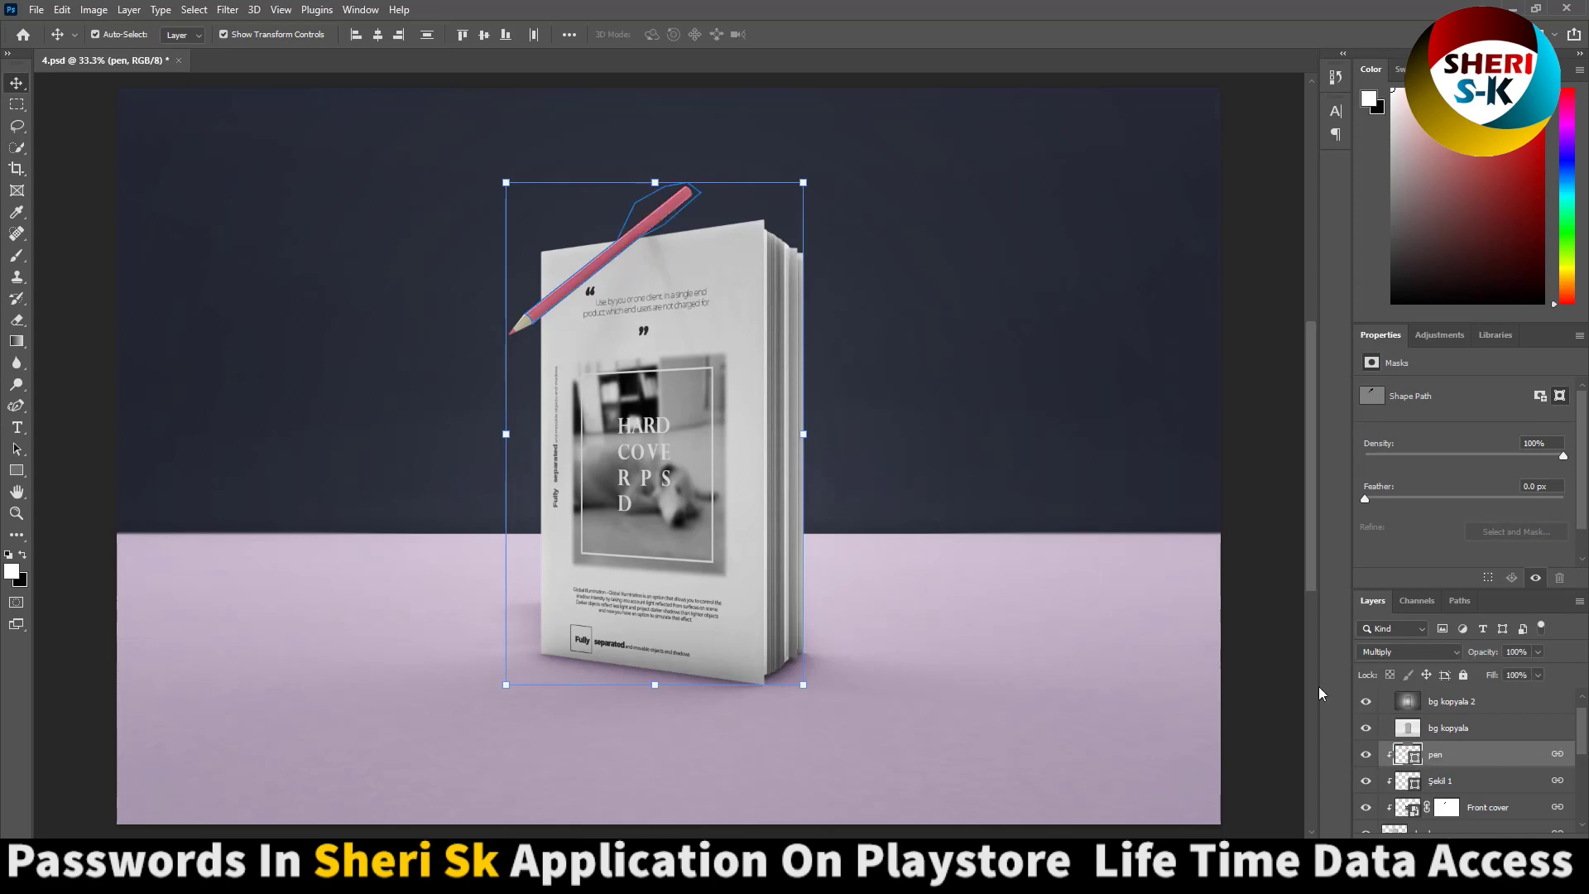
# Step: Change the pen layer's colour fill from pink to blue
pyautogui.doubleClick(1409, 753)
pyautogui.moveTo(1124, 563); pyautogui.dragTo(1115, 632)
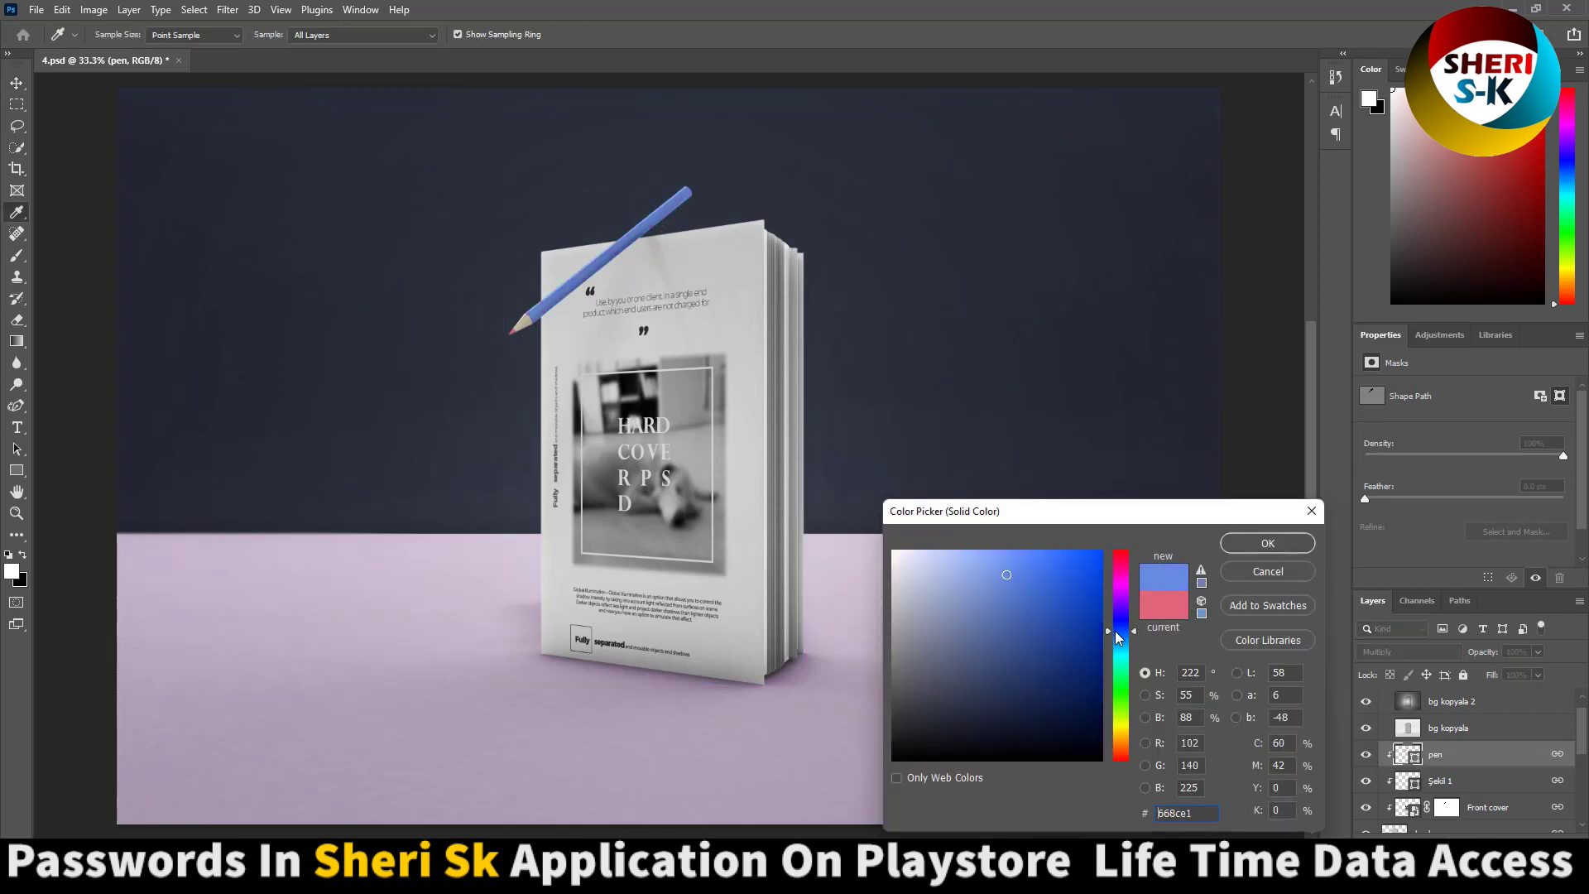
pyautogui.press('Return')
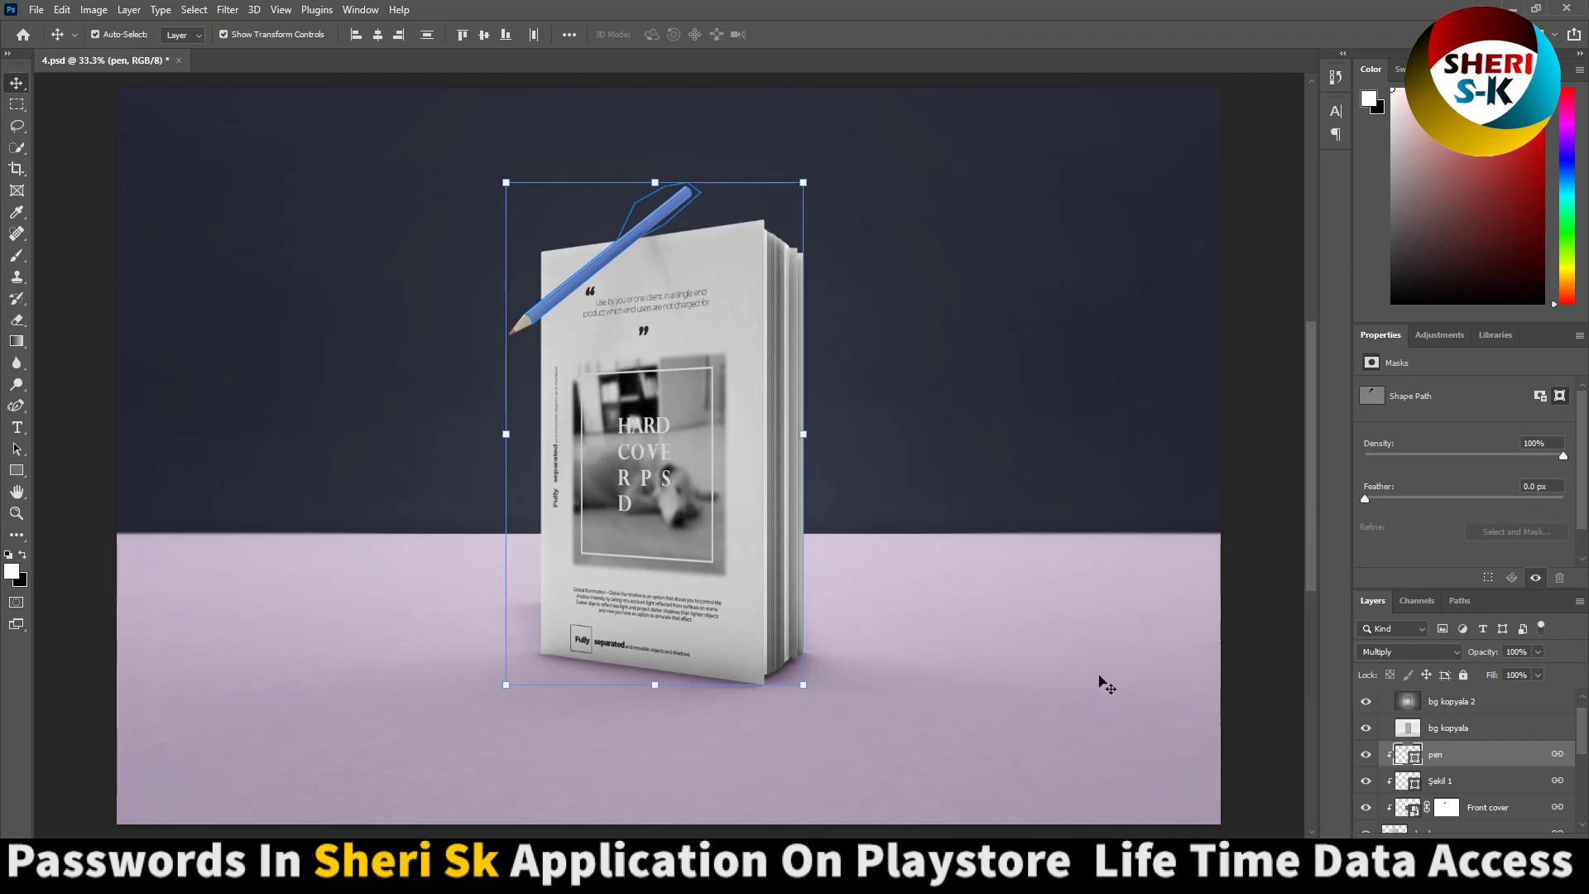
pyautogui.click(1102, 682)
pyautogui.scroll(-2, 1479, 766)
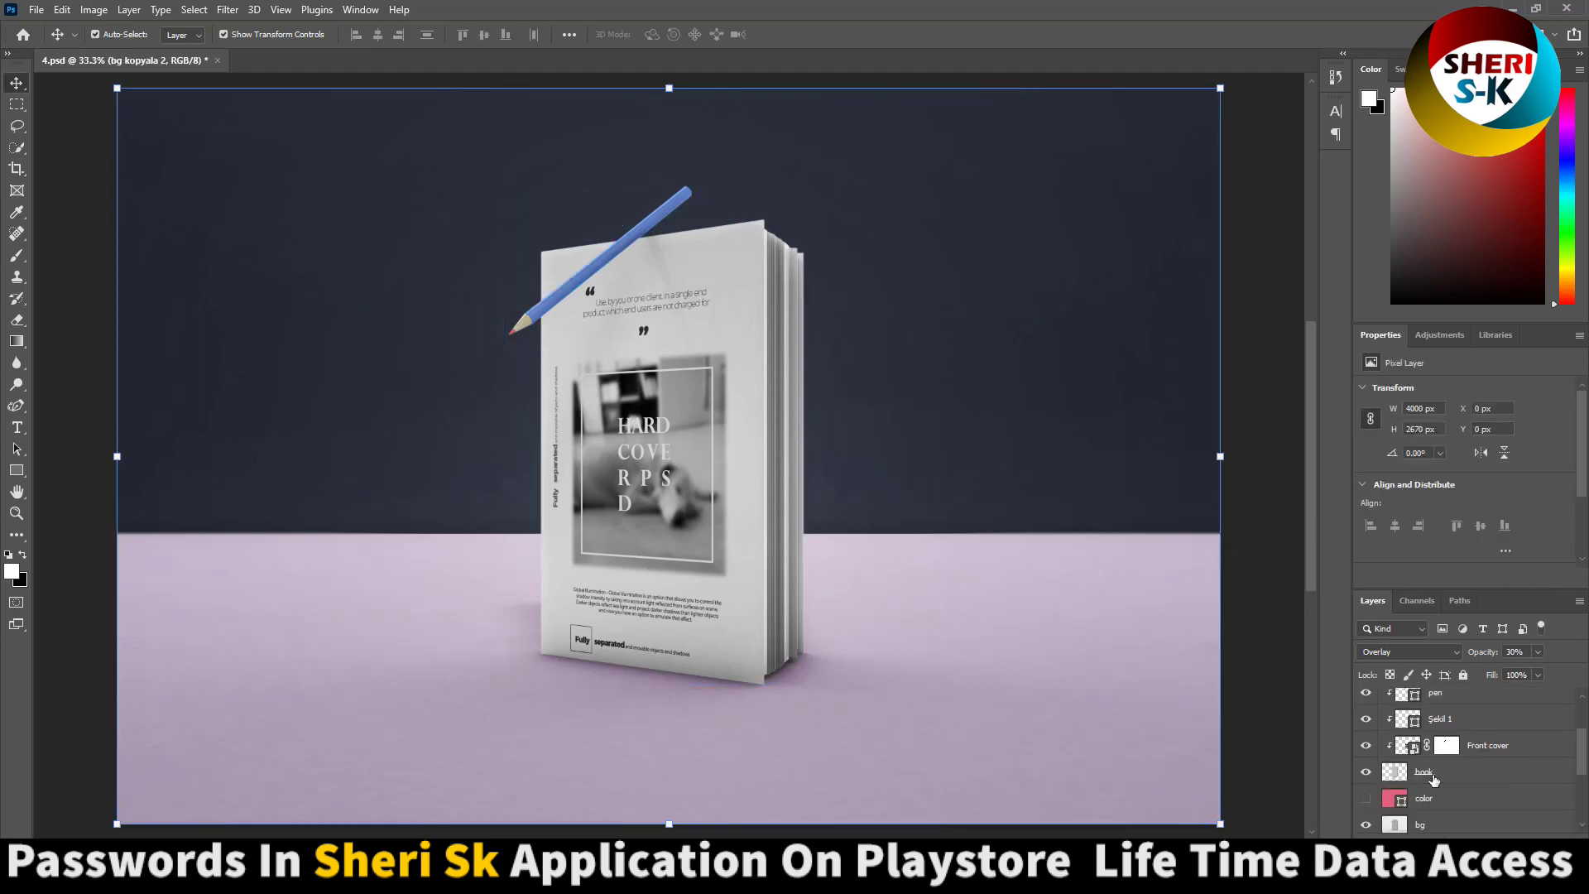
# Step: Open the Front cover smart object for editing
pyautogui.click(1447, 746)
pyautogui.click(1366, 745)
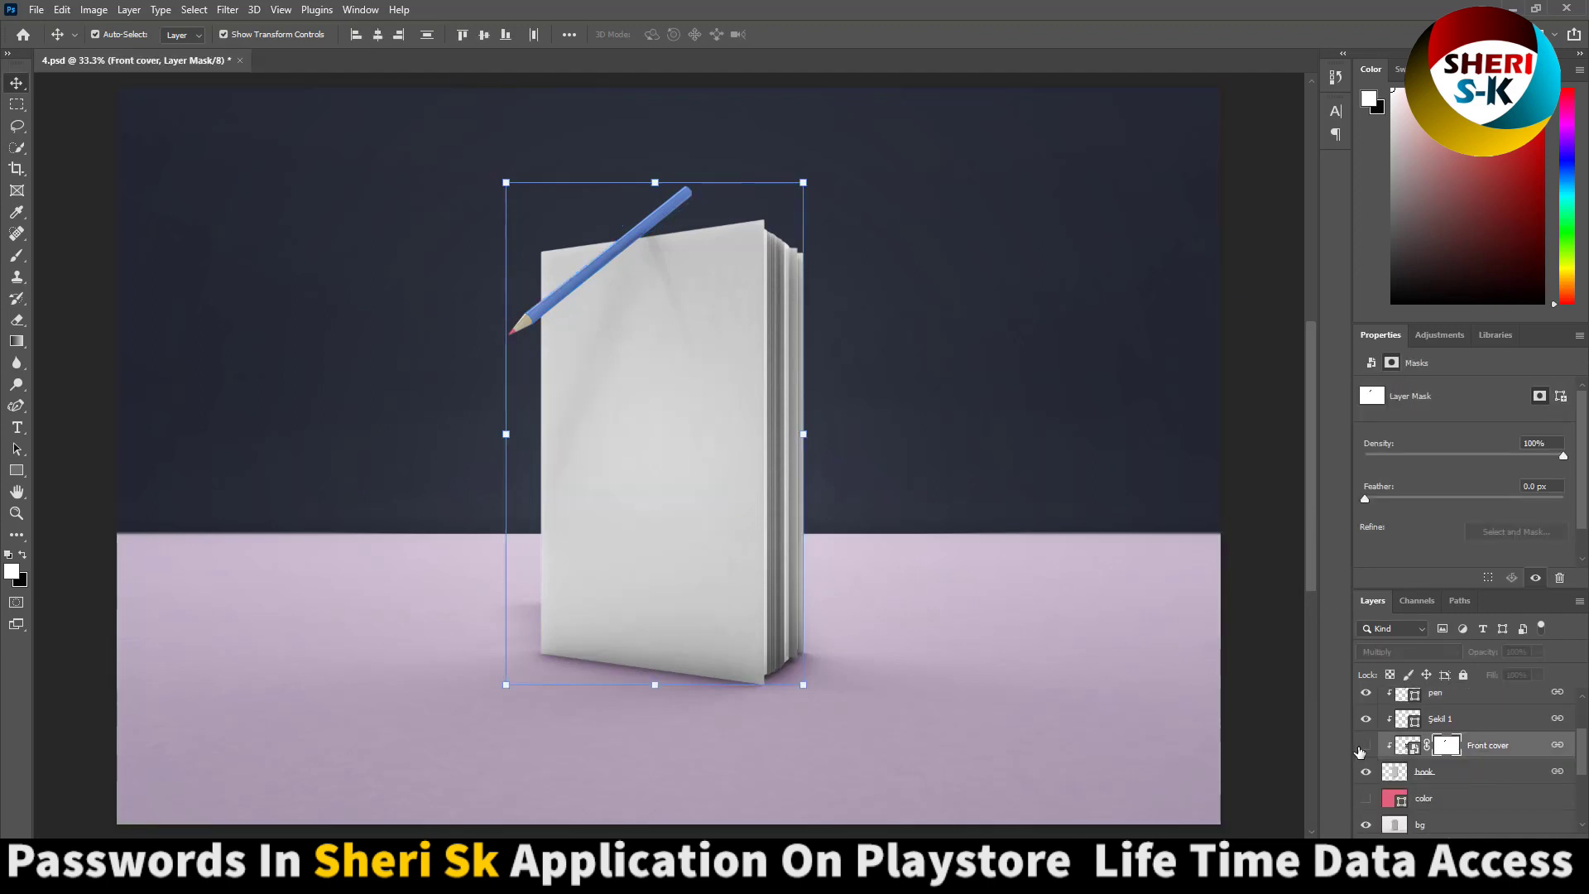
pyautogui.doubleClick(1412, 748)
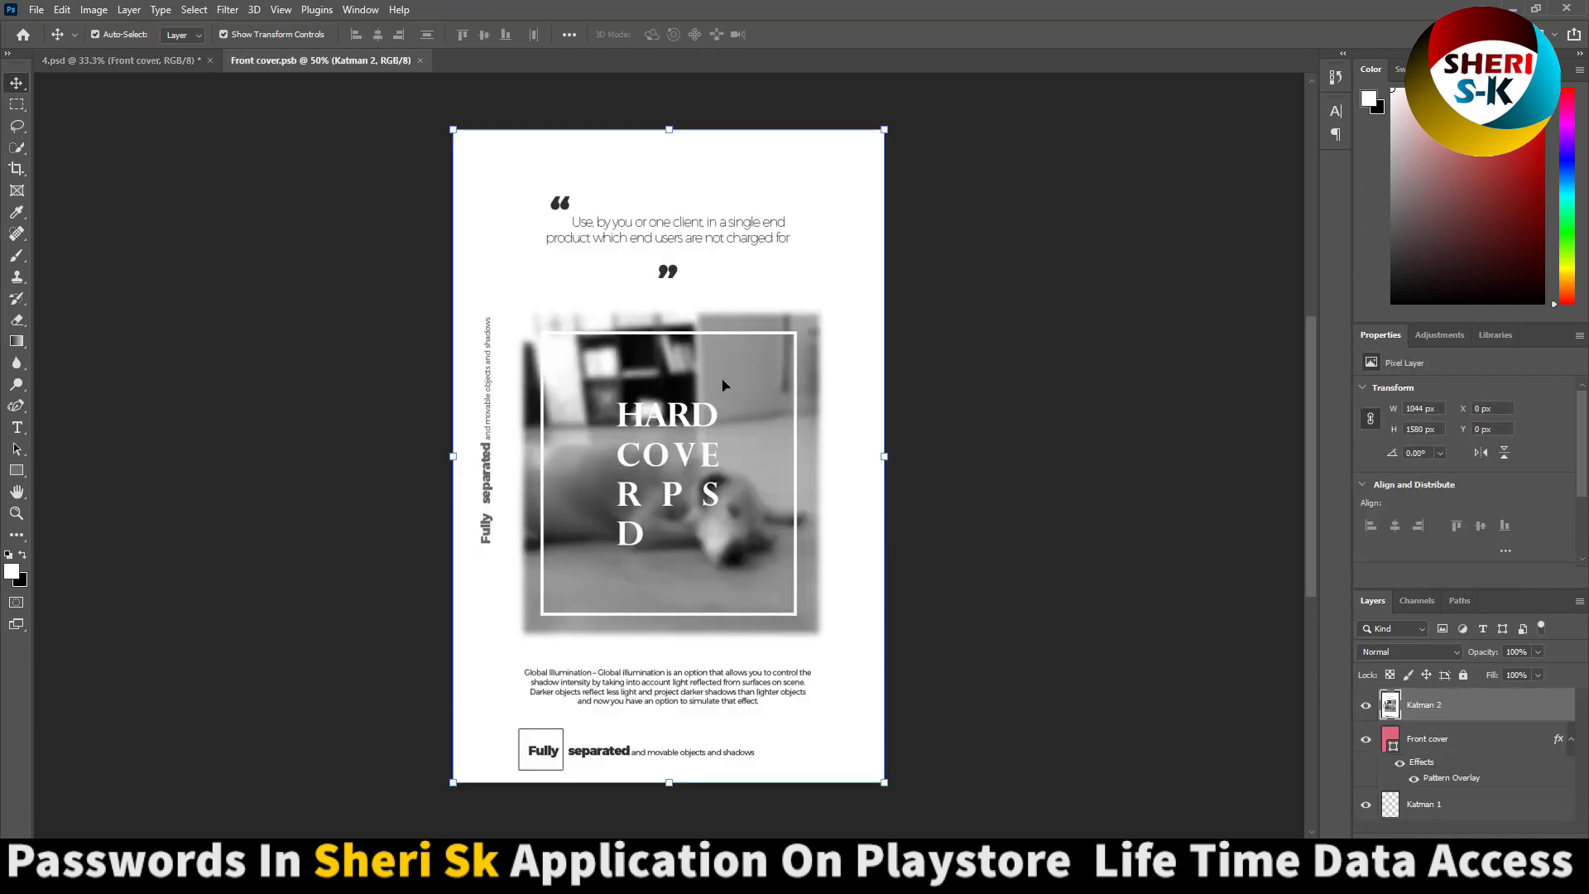
# Step: Delete the Front cover and Katman 2 layers, then bring up File > Open
pyautogui.click(1450, 745)
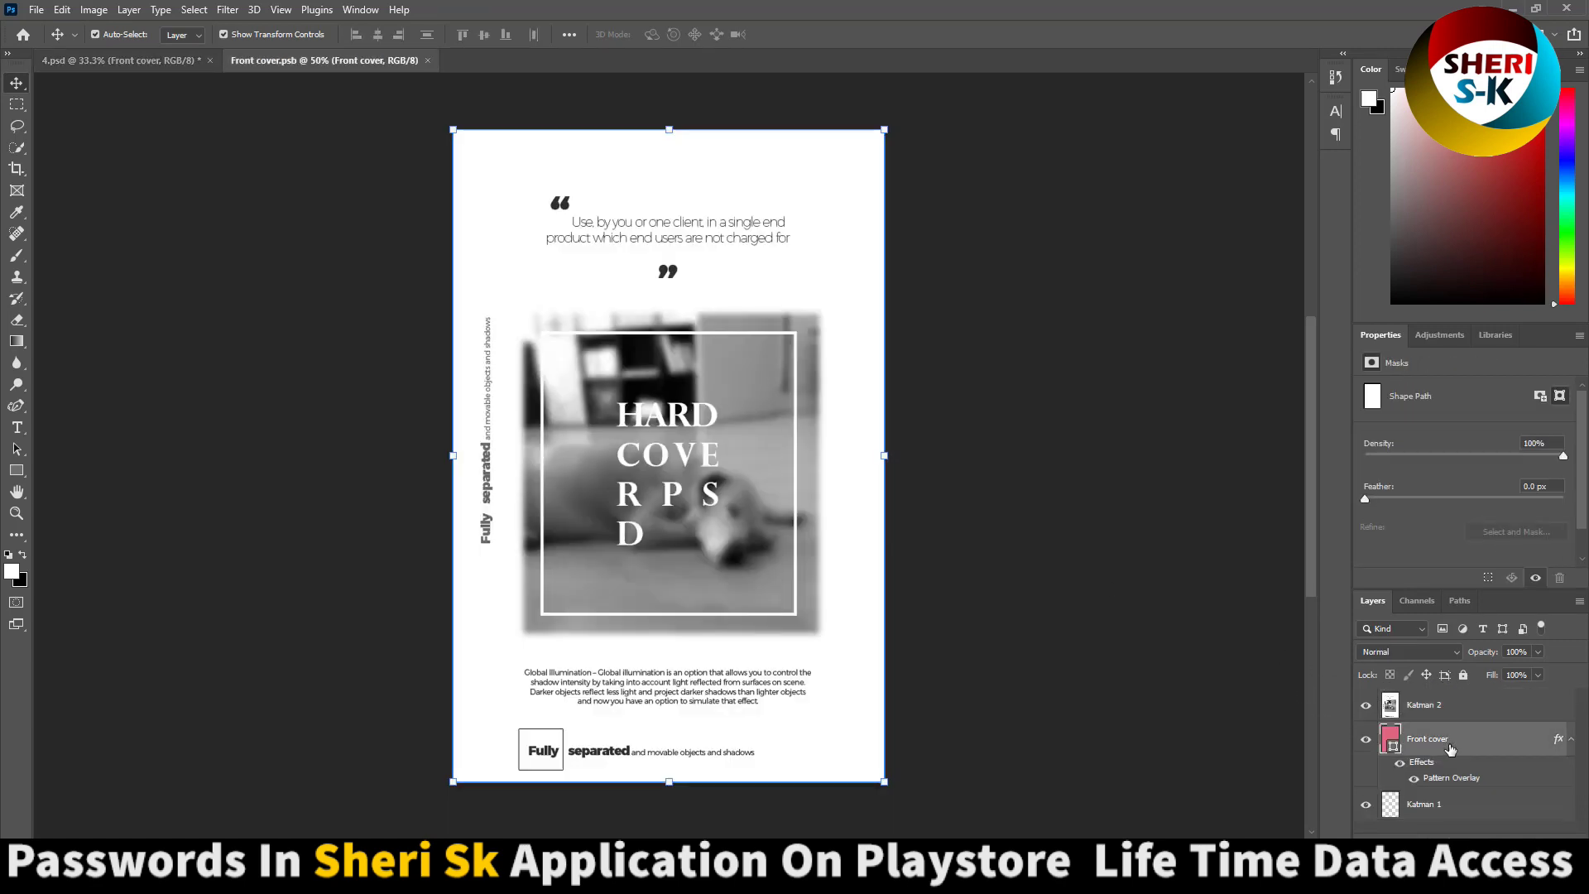
pyautogui.press('Delete')
pyautogui.click(1441, 707)
pyautogui.press('Delete')
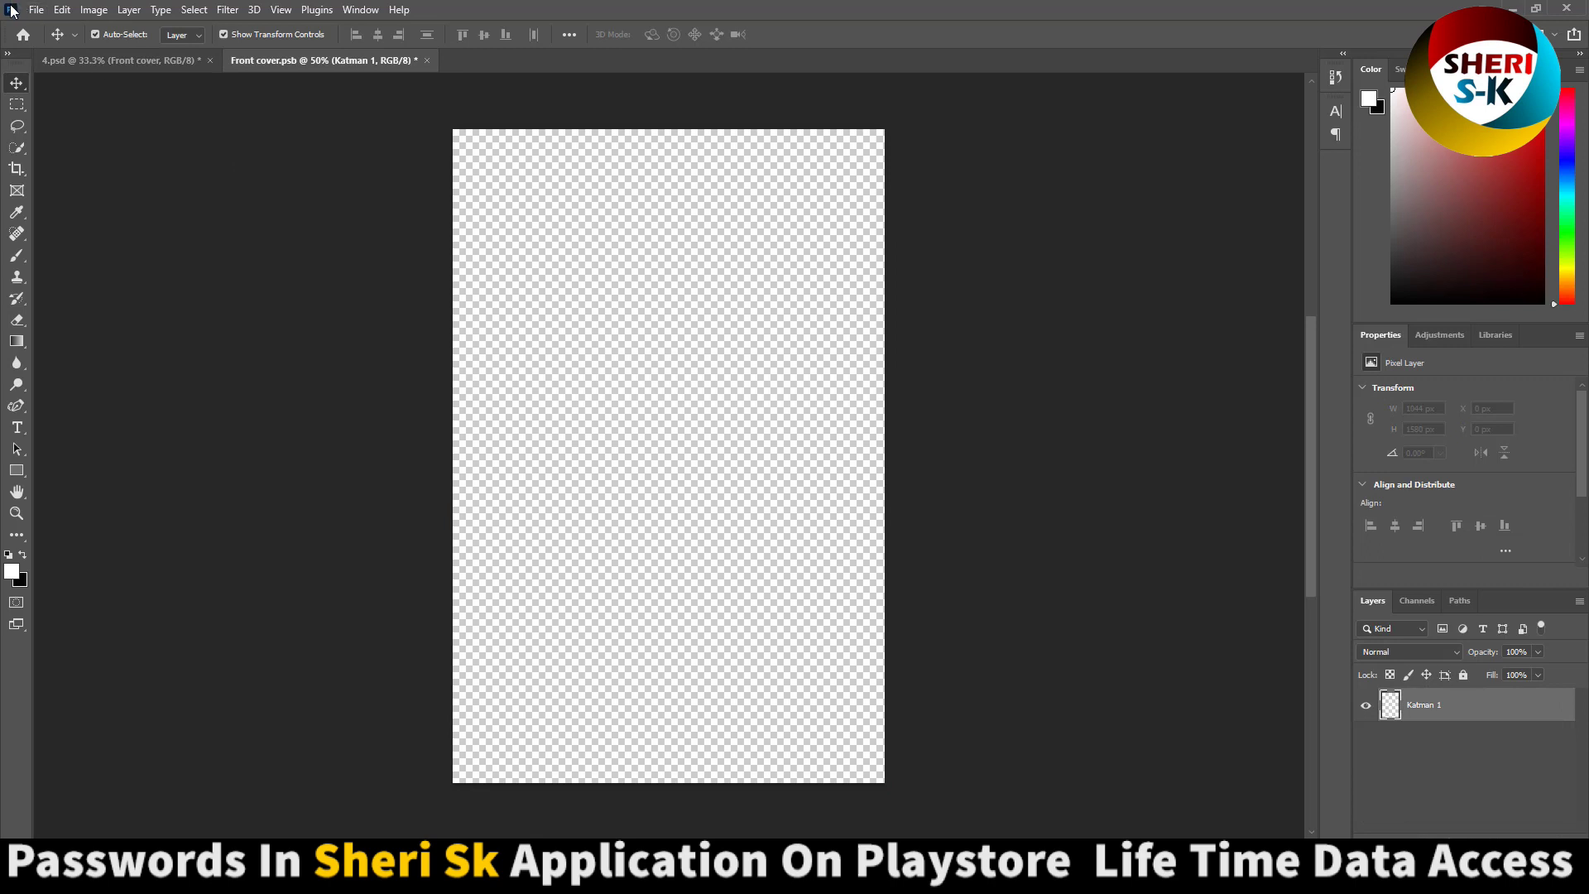
pyautogui.click(37, 10)
pyautogui.click(43, 45)
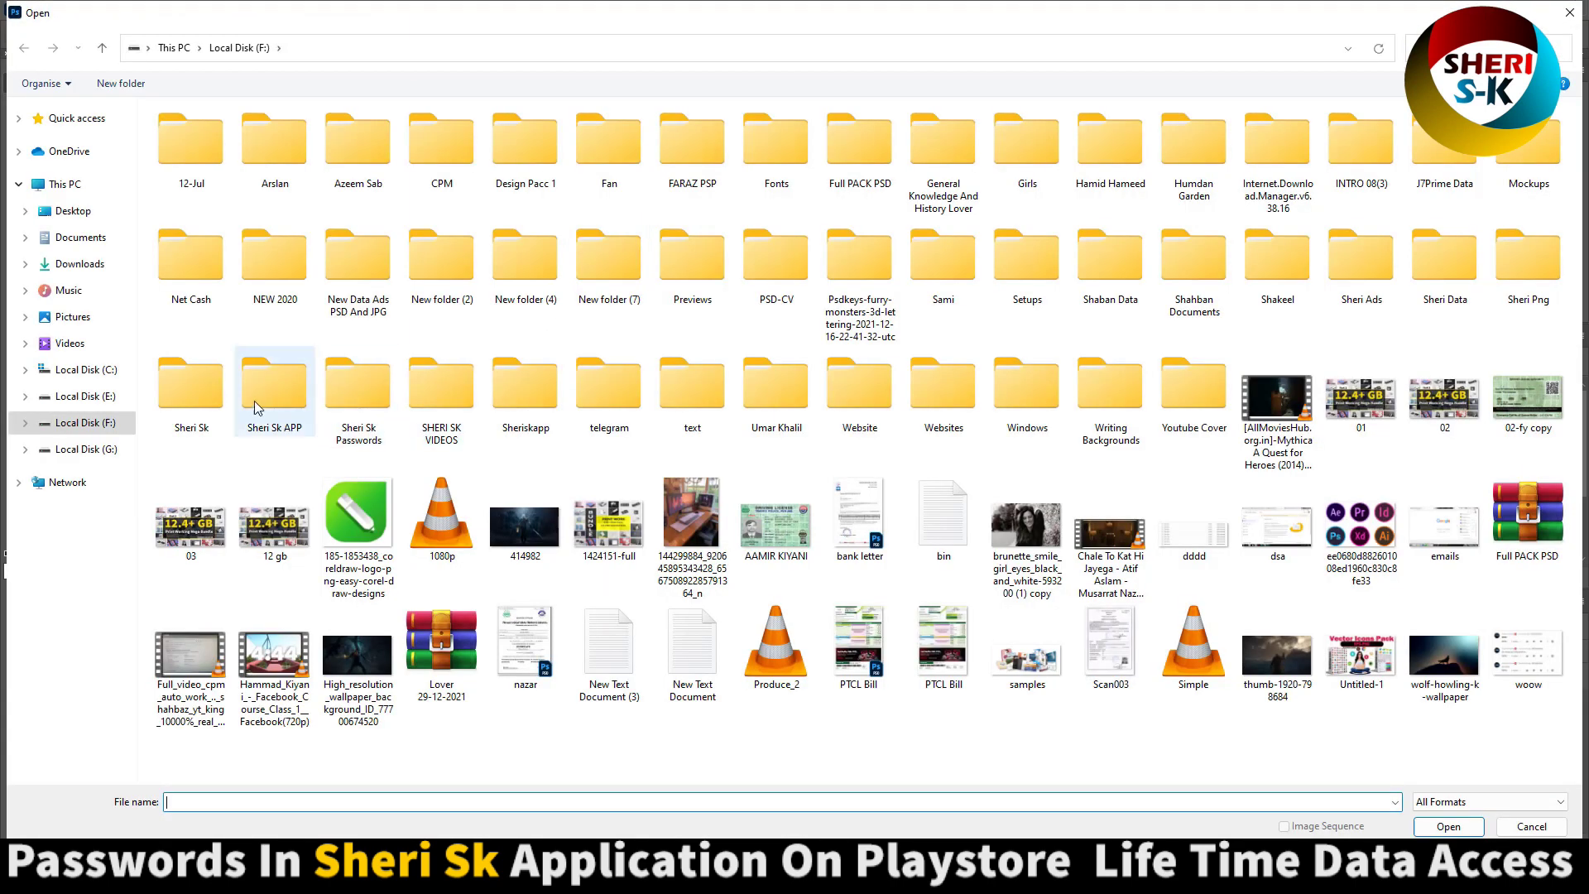
# Step: Open the brunette long-hair wallpaper from the Girls folder on drive F
pyautogui.doubleClick(1026, 149)
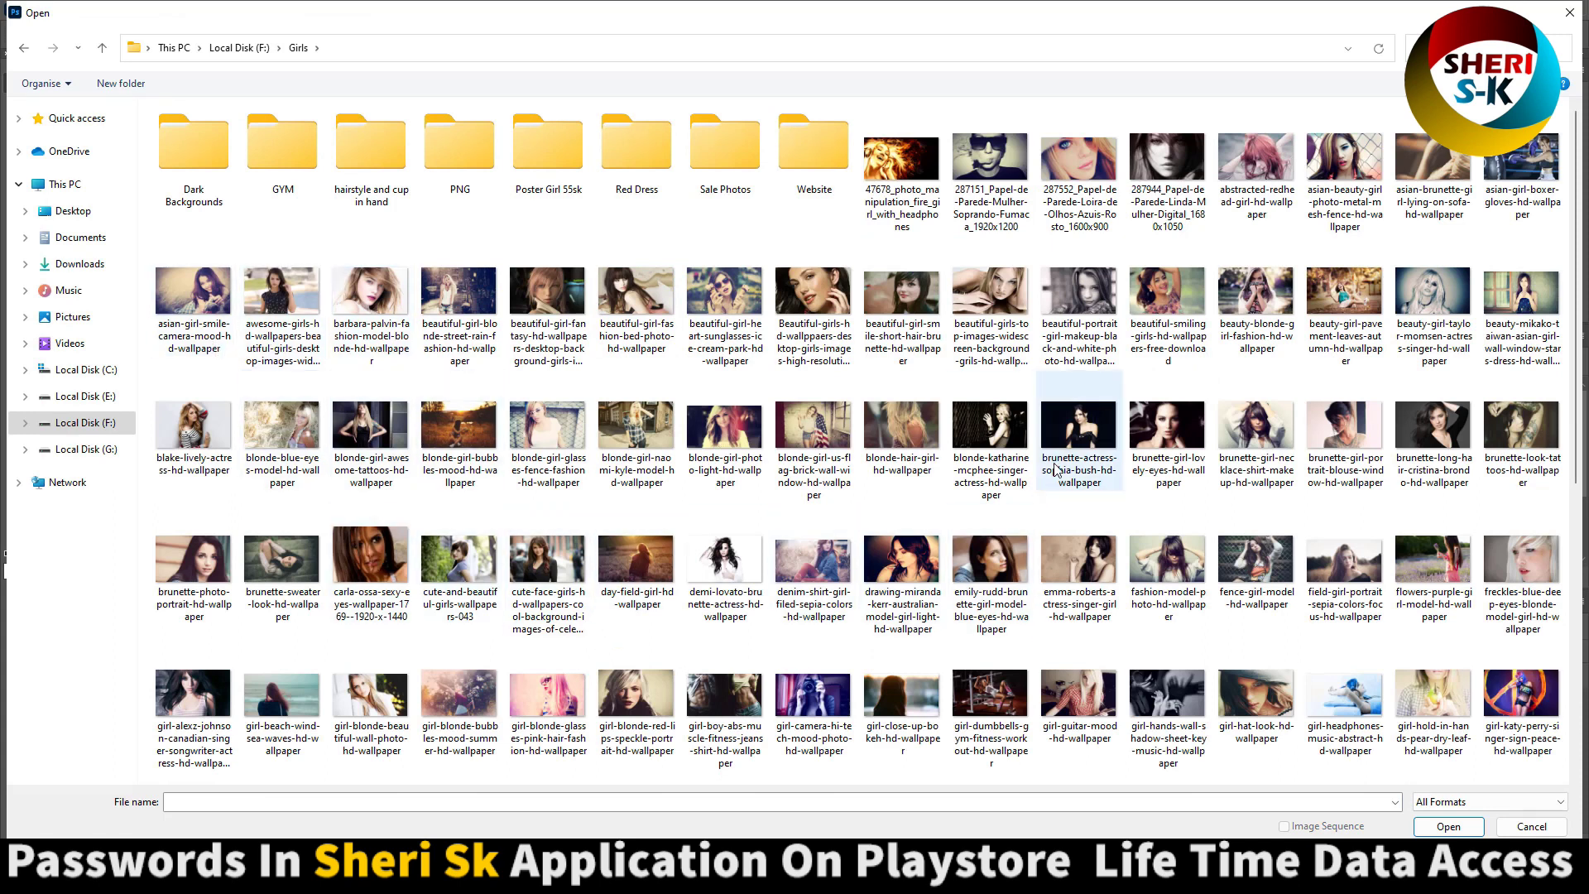
pyautogui.doubleClick(1417, 428)
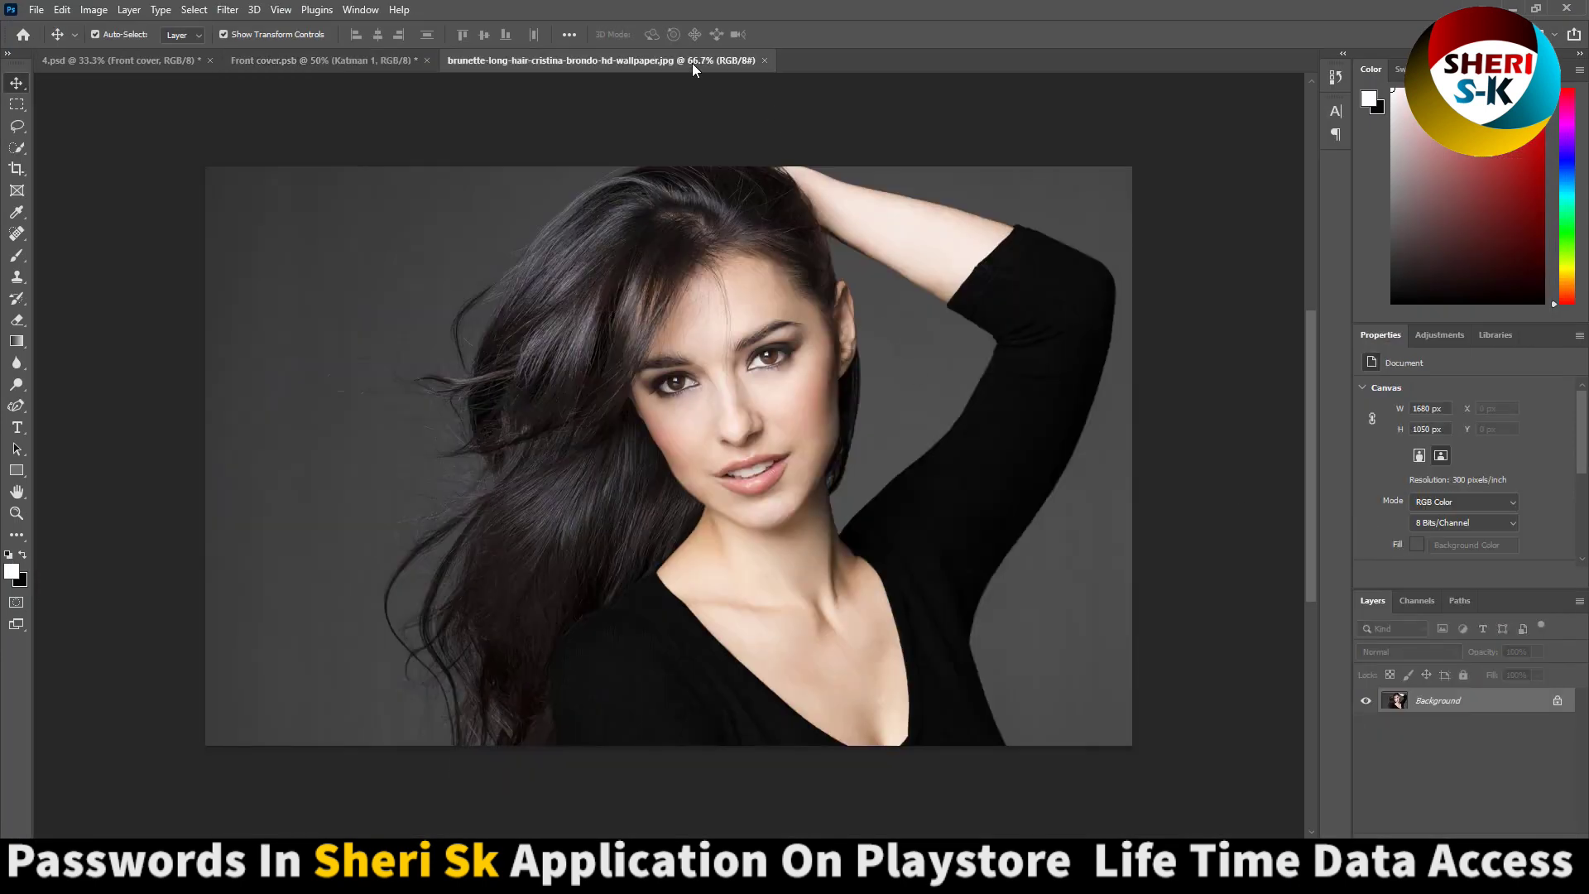
# Step: Place the brunette portrait onto Front cover.psb, scaled and positioned to fill the page
pyautogui.moveTo(692, 63); pyautogui.dragTo(946, 221)
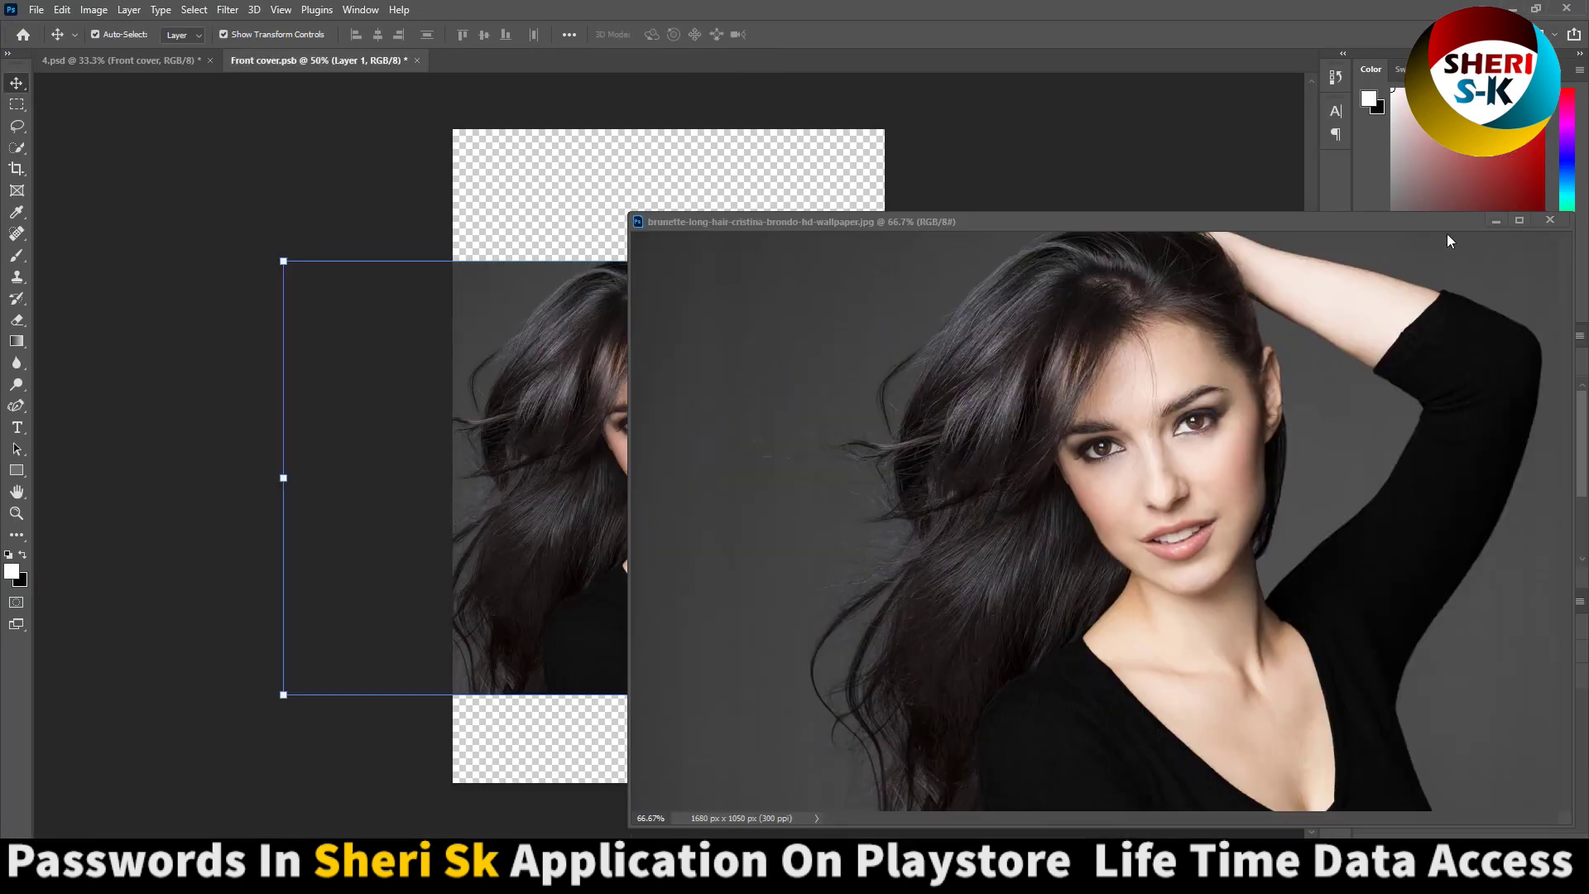
pyautogui.click(1549, 222)
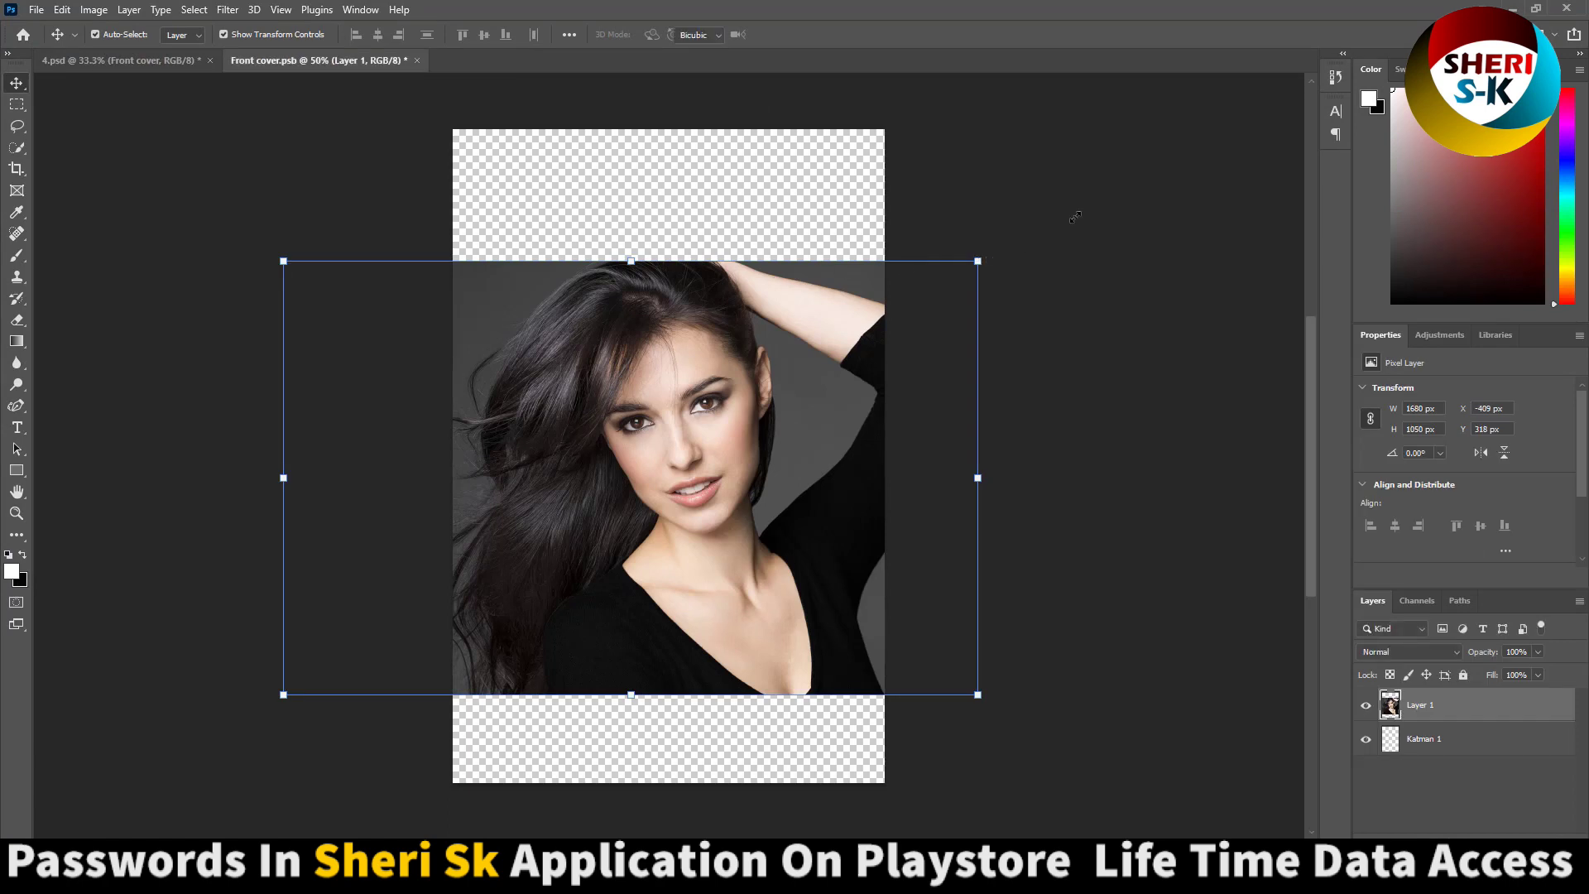
pyautogui.moveTo(977, 262); pyautogui.dragTo(1242, 74)
pyautogui.moveTo(534, 559)
pyautogui.mouseDown()
pyautogui.moveTo(473, 484)
pyautogui.moveTo(488, 442)
pyautogui.mouseUp()
pyautogui.press('Return')
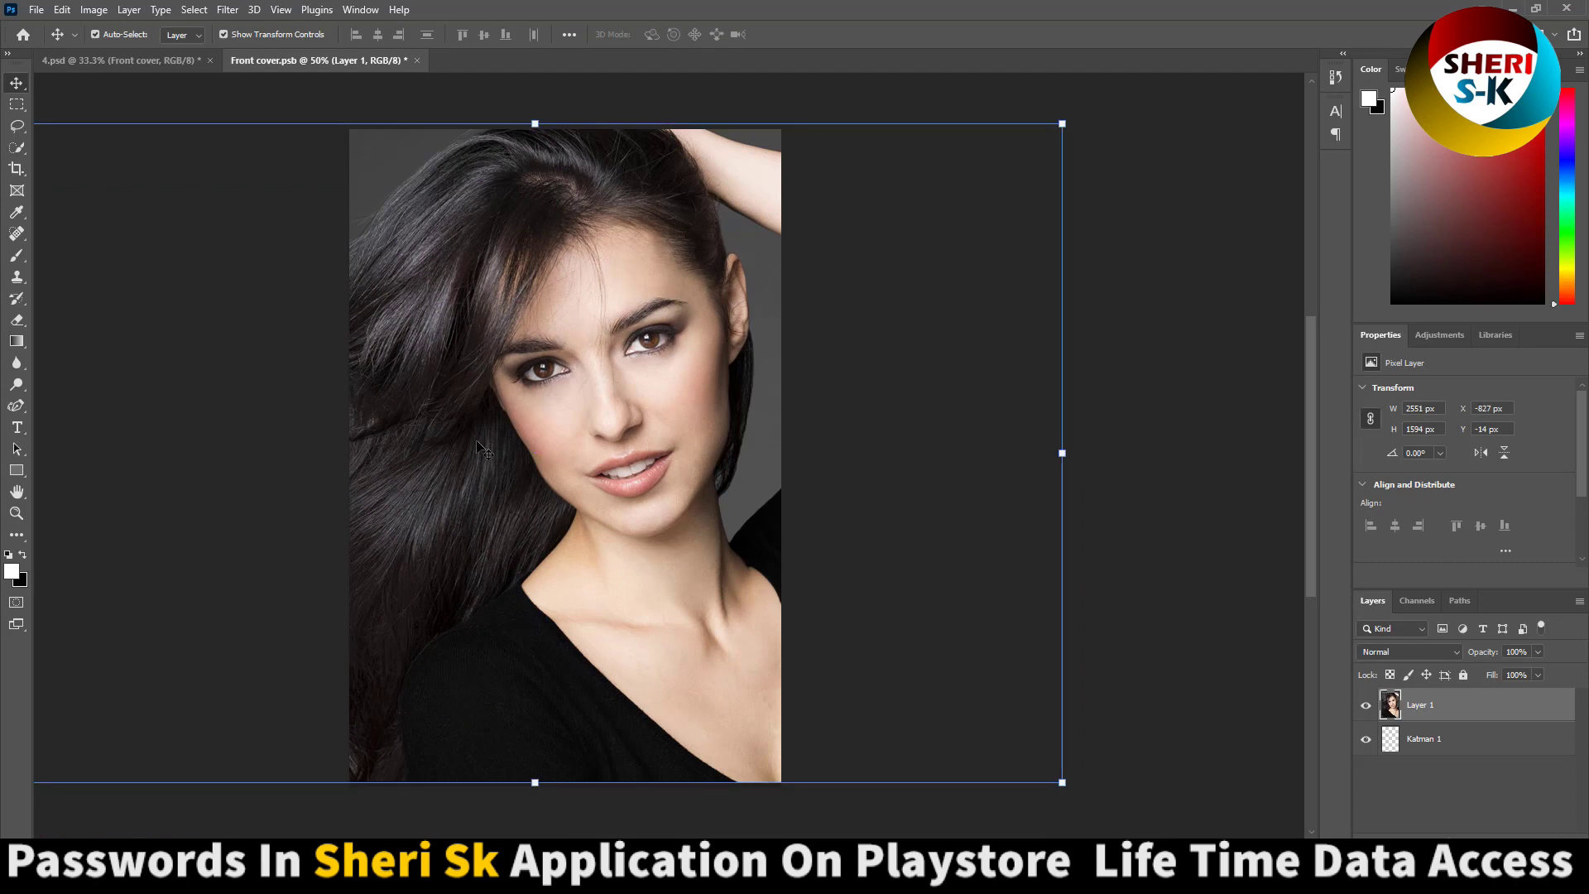
# Step: Save the front cover, then close it and the 4.psd mockup
pyautogui.hotkey('ctrl', 's')
pyautogui.click(411, 61)
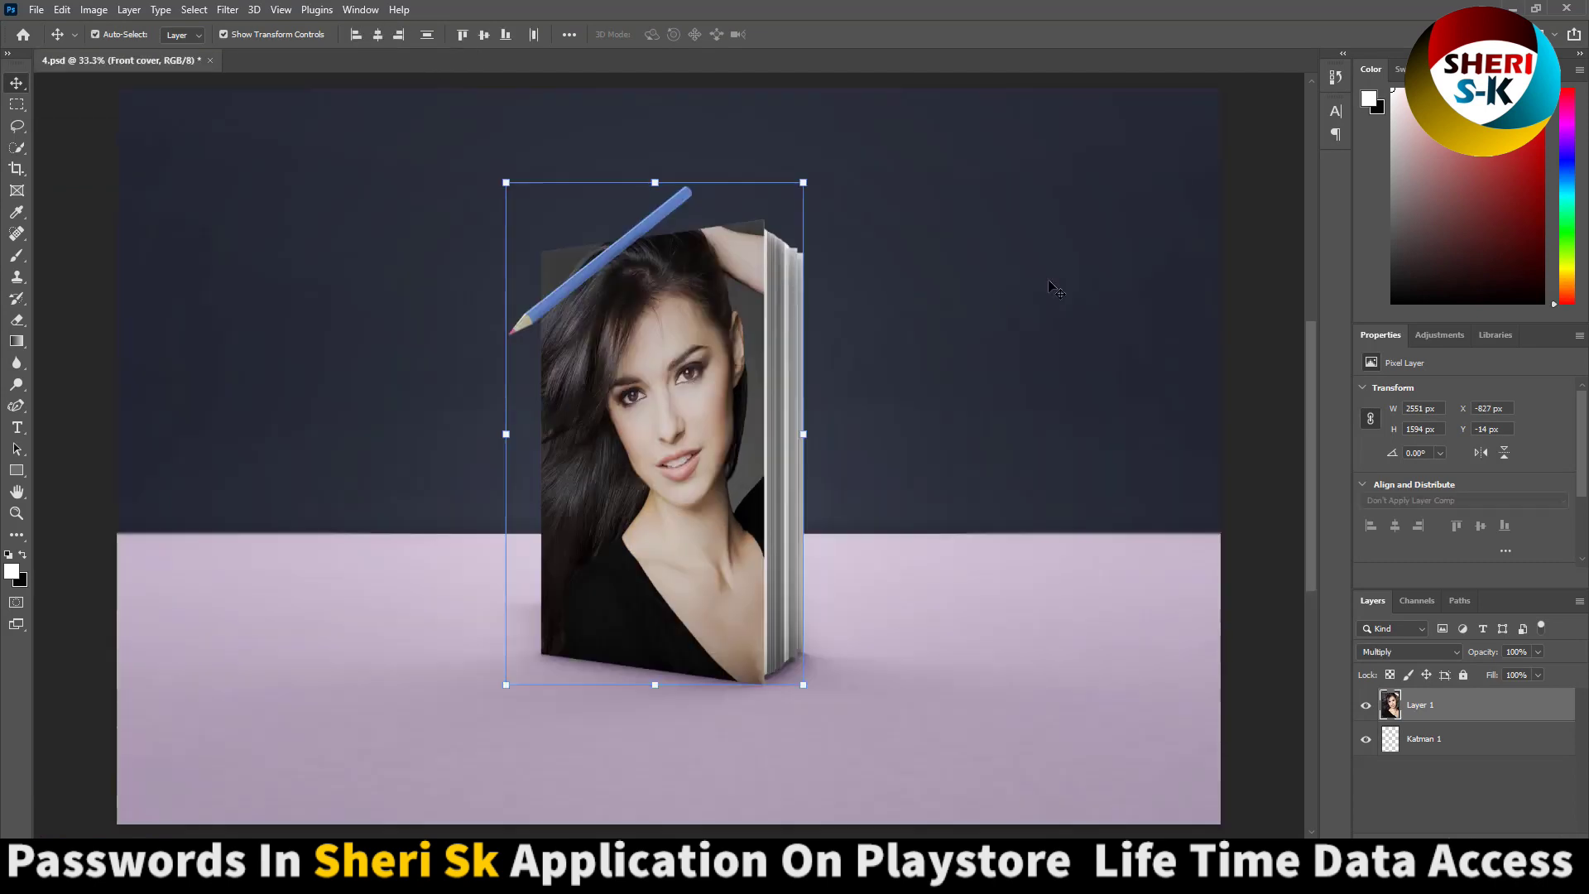
pyautogui.click(1251, 461)
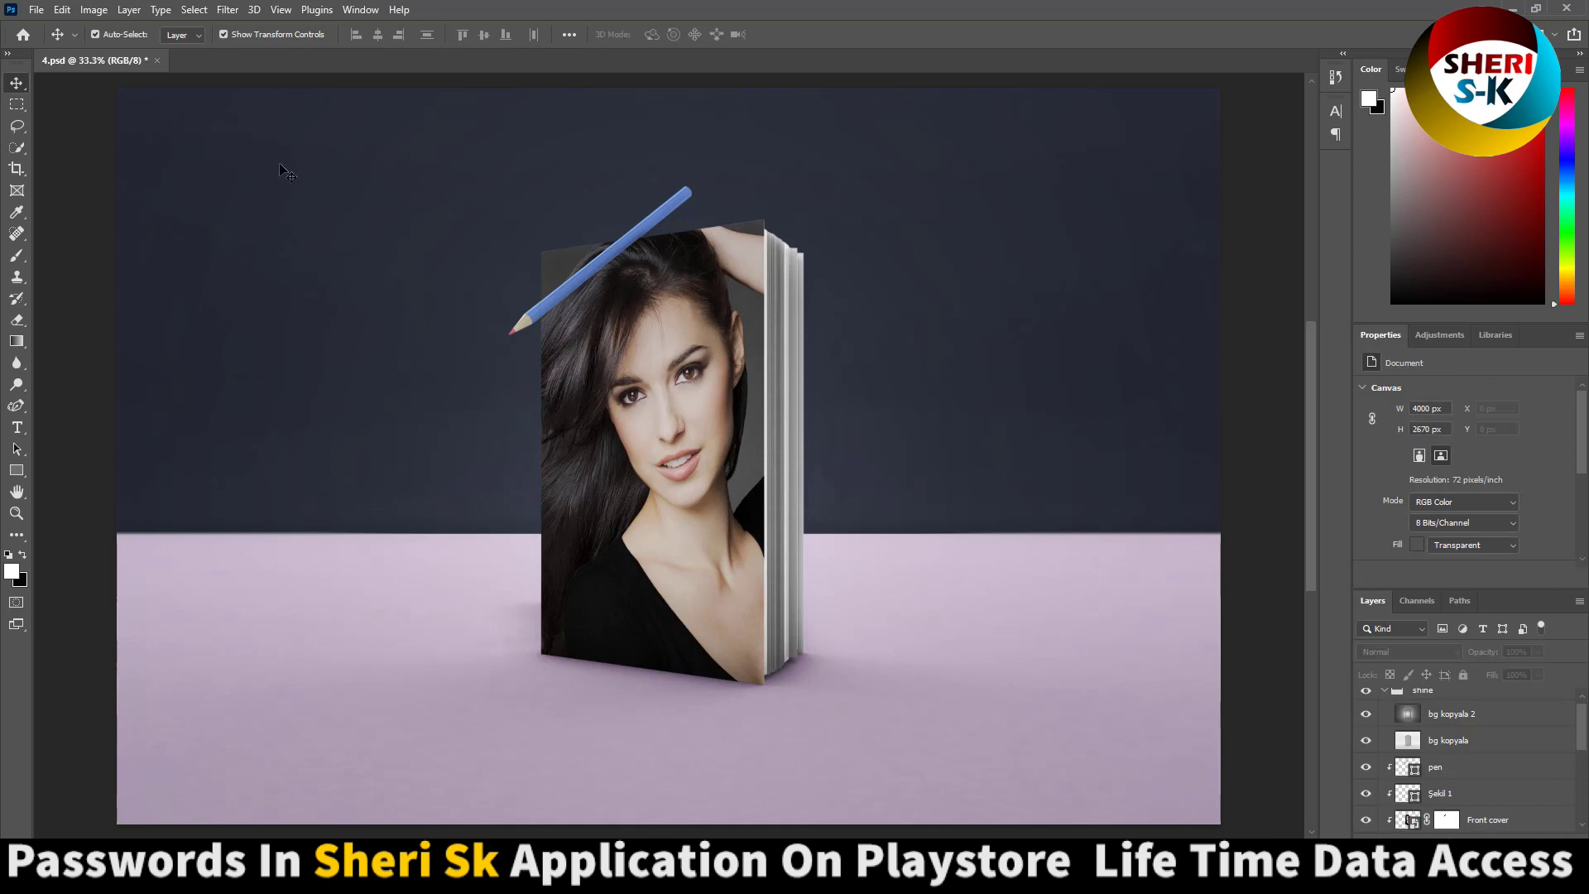
pyautogui.click(156, 59)
# Step: Decline saving changes and return File Explorer to the mockup bundle folder
pyautogui.press('n')
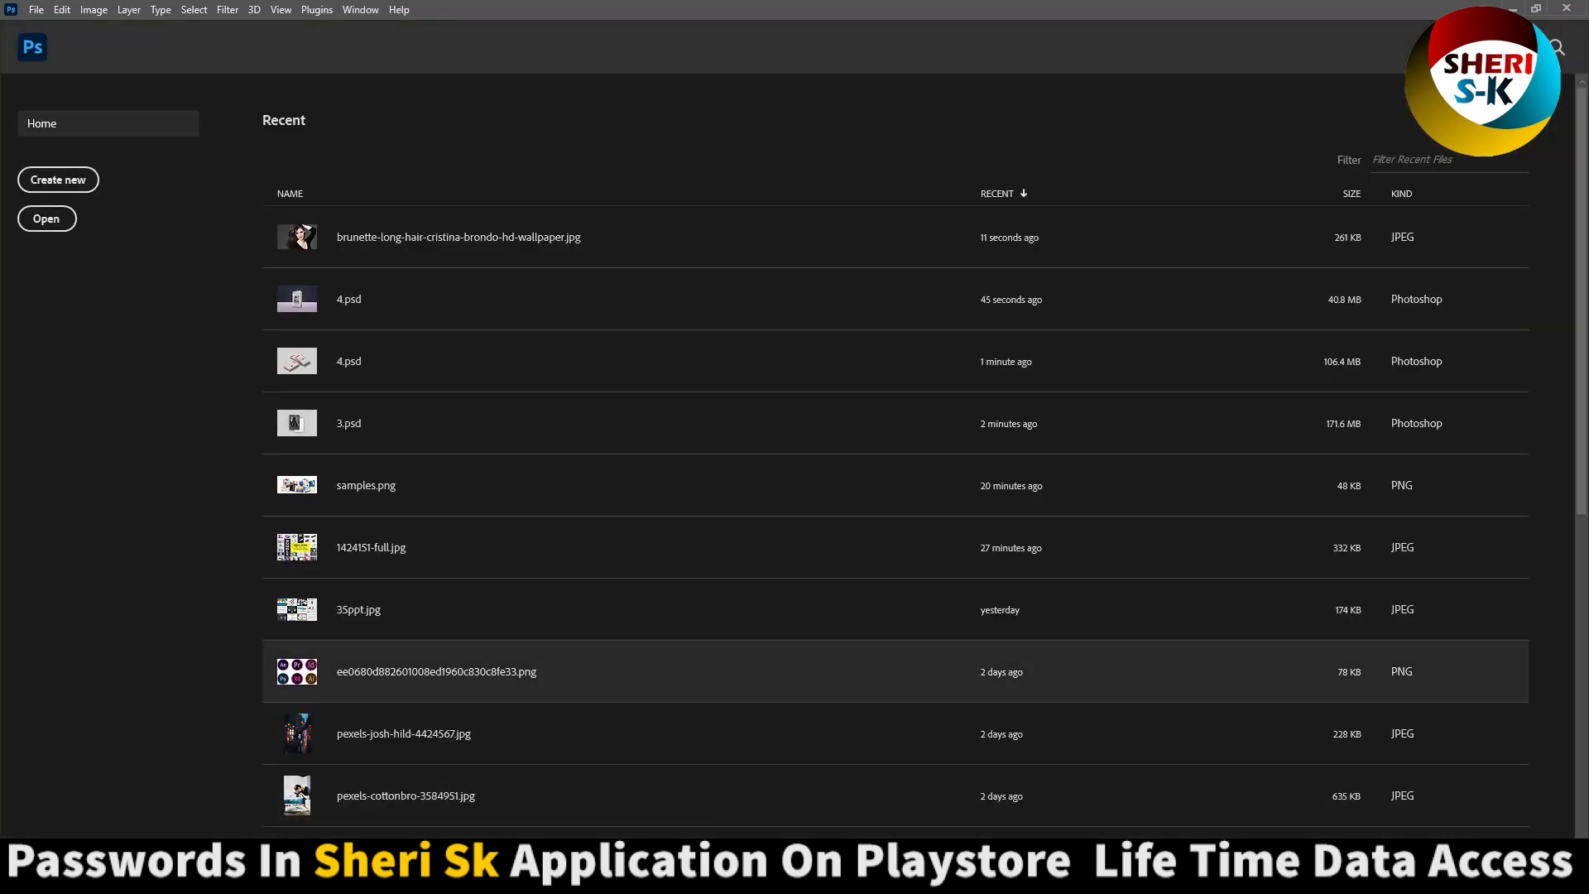
pyautogui.hotkey('alt', 'Tab')
pyautogui.press('BackSpace')
pyautogui.press('BackSpace')
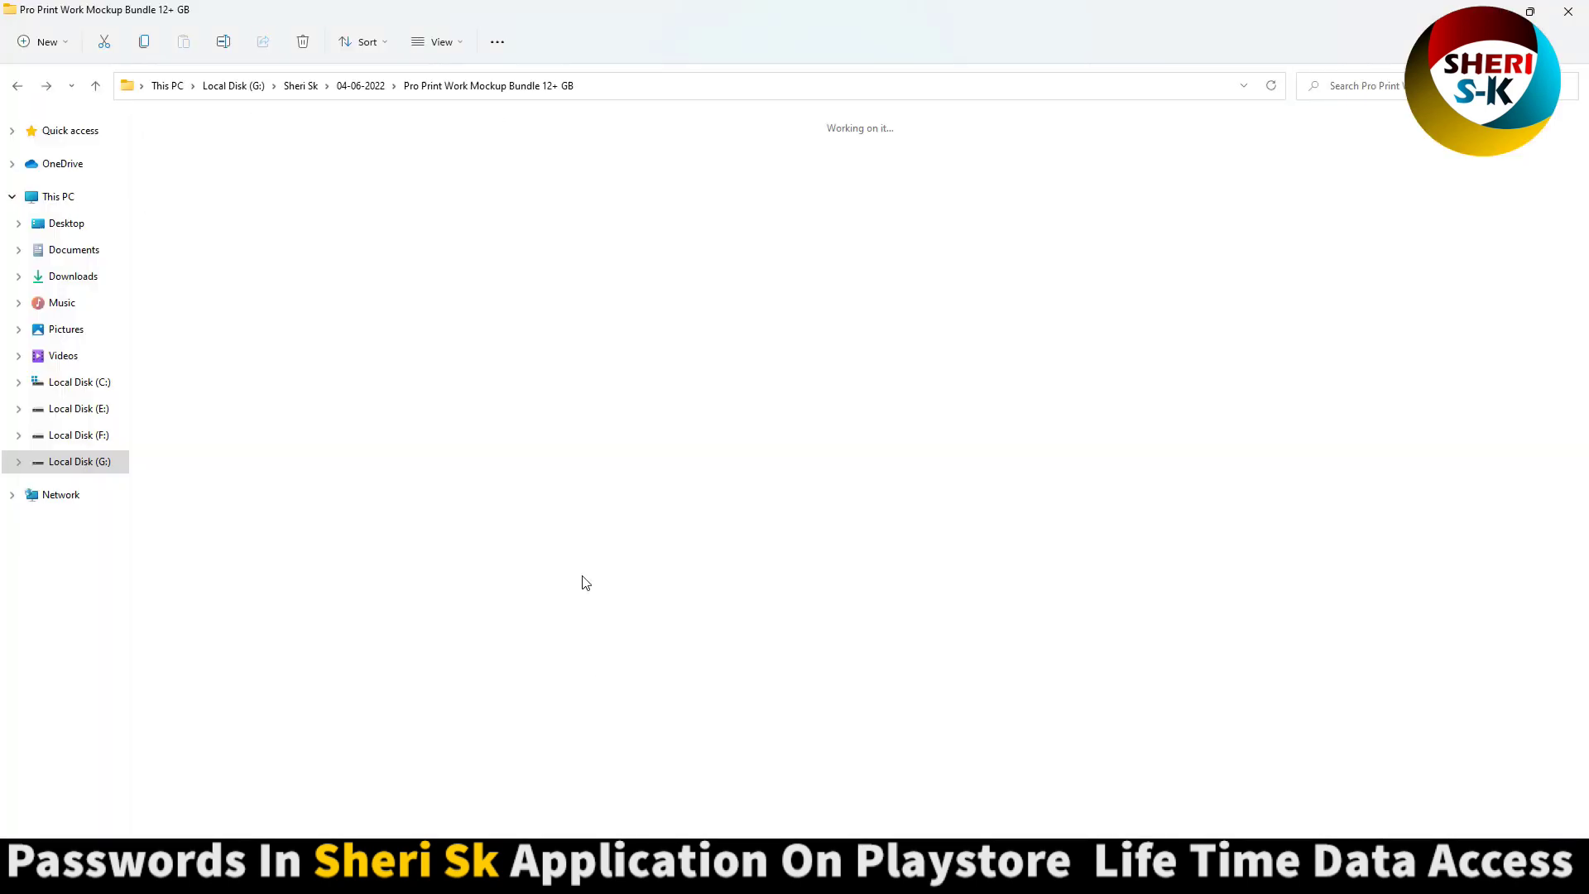
pyautogui.scroll(-5, 590, 637)
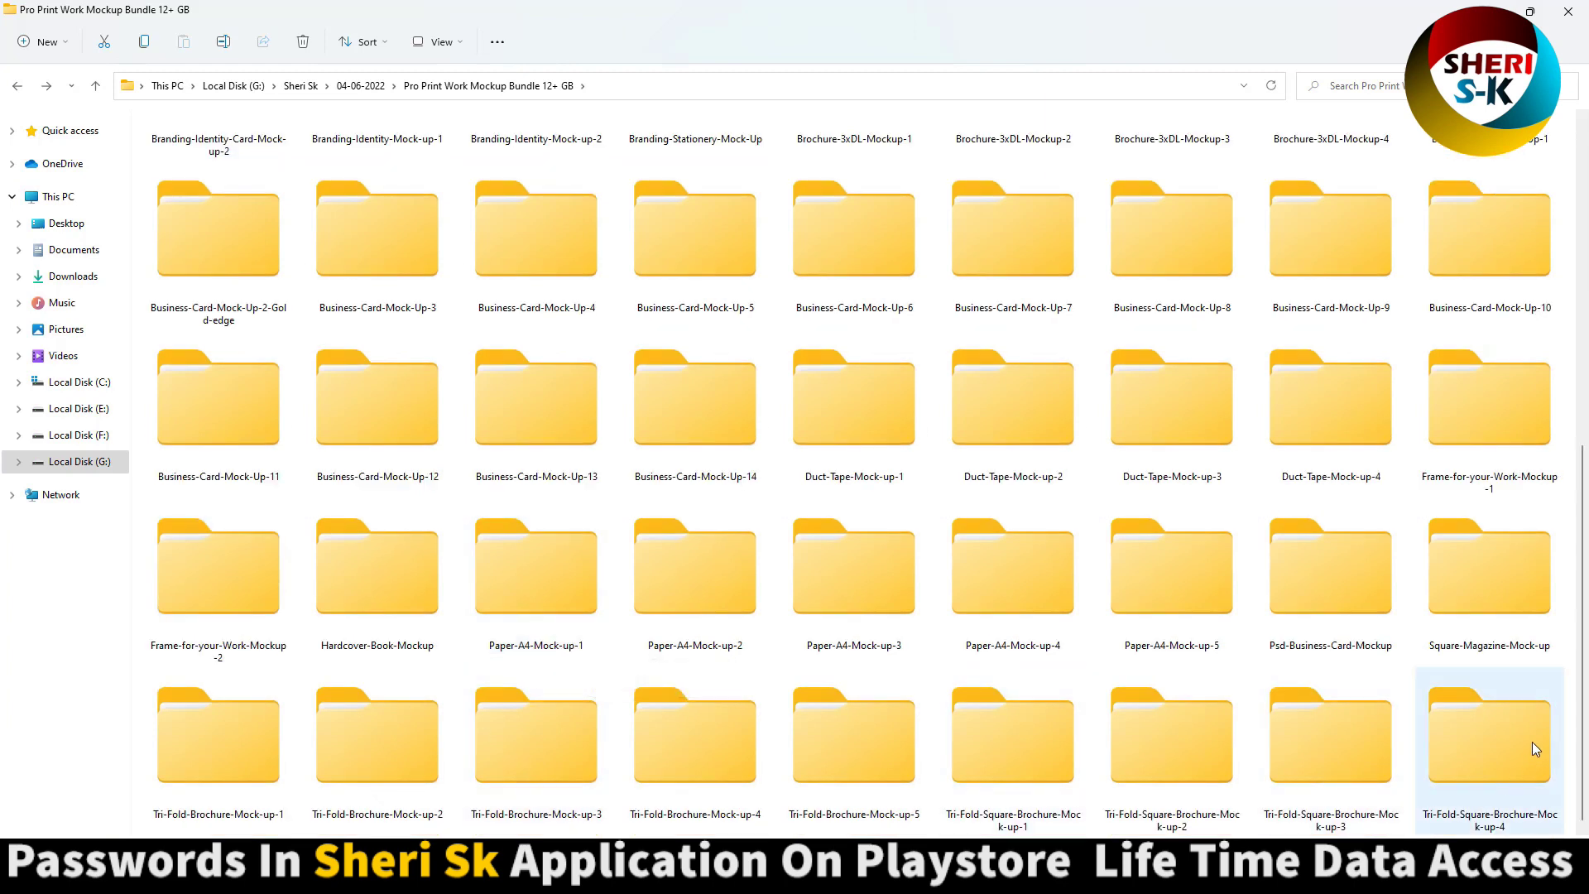
# Step: Open the Psd-Business-Card-Mockup folder and its file subfolder
pyautogui.click(1507, 596)
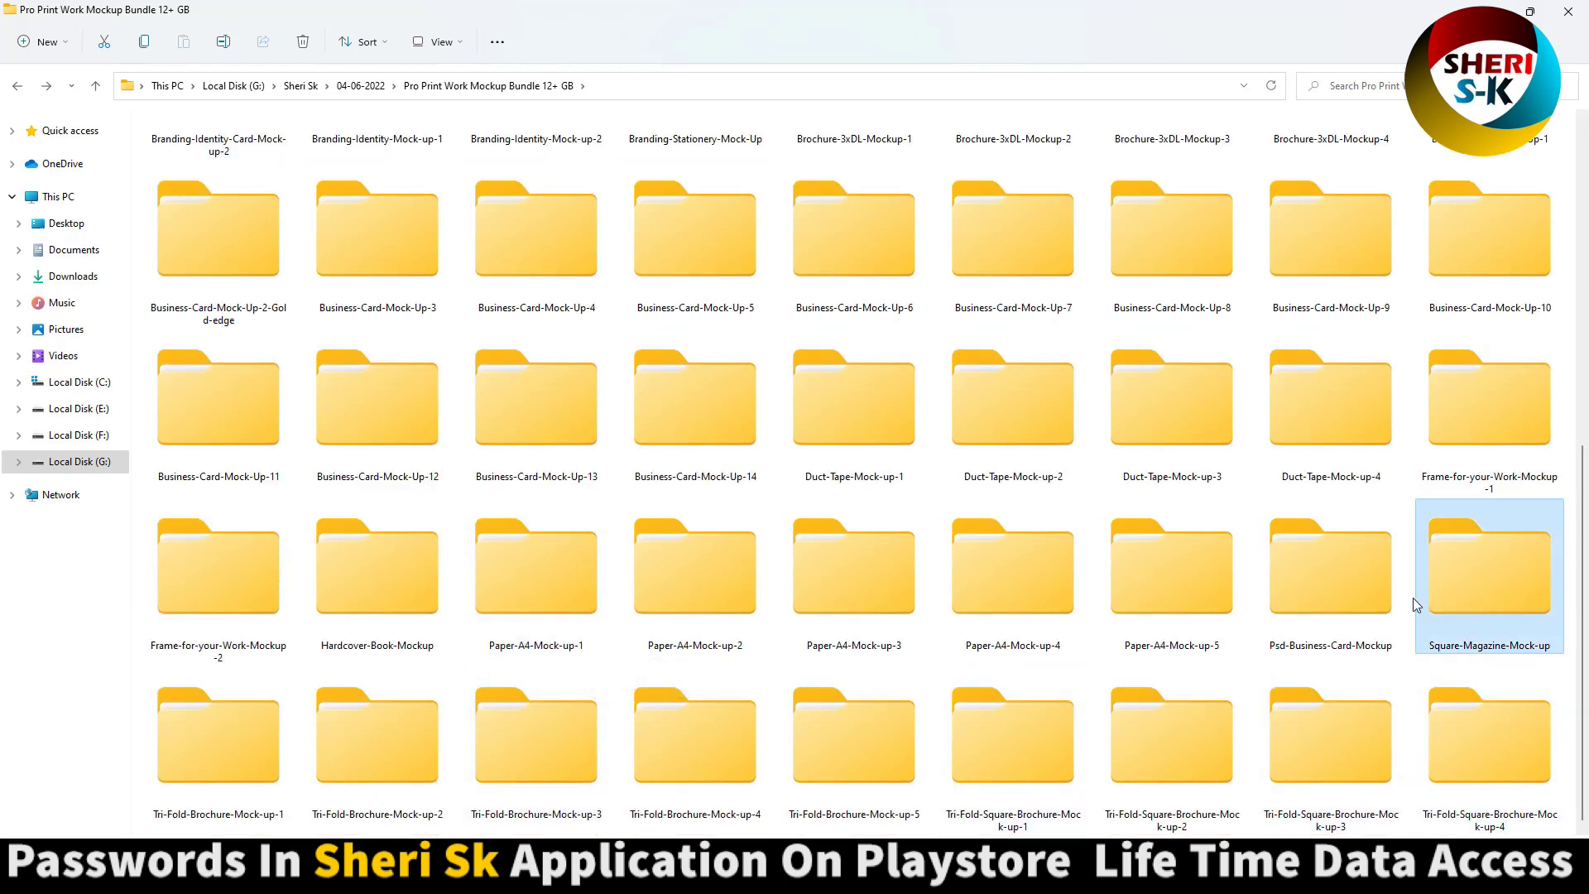
pyautogui.doubleClick(1324, 585)
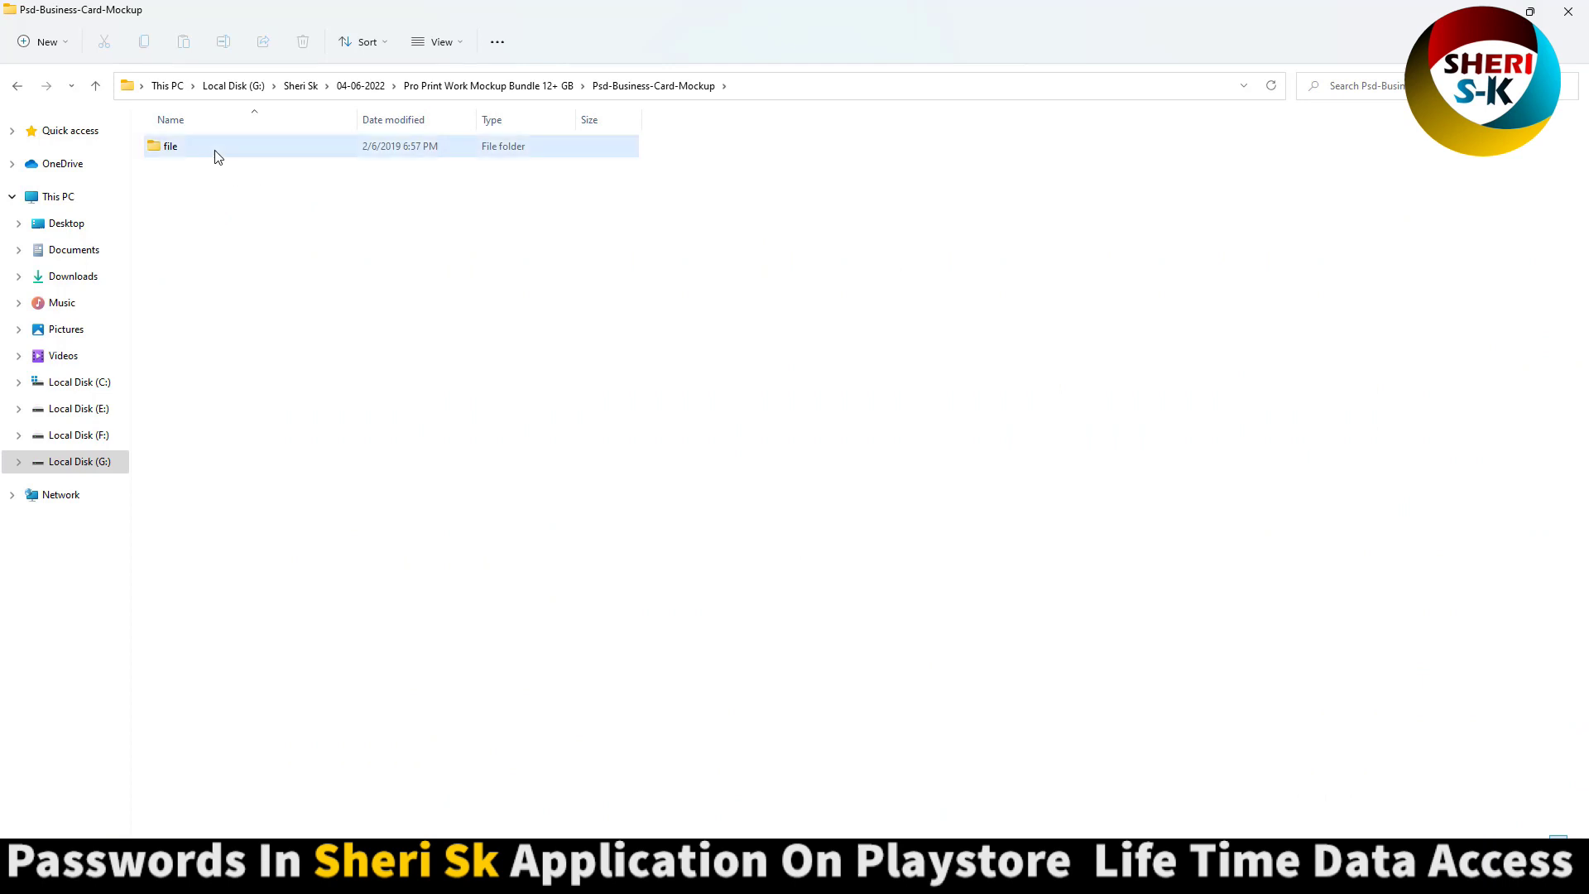
pyautogui.doubleClick(216, 152)
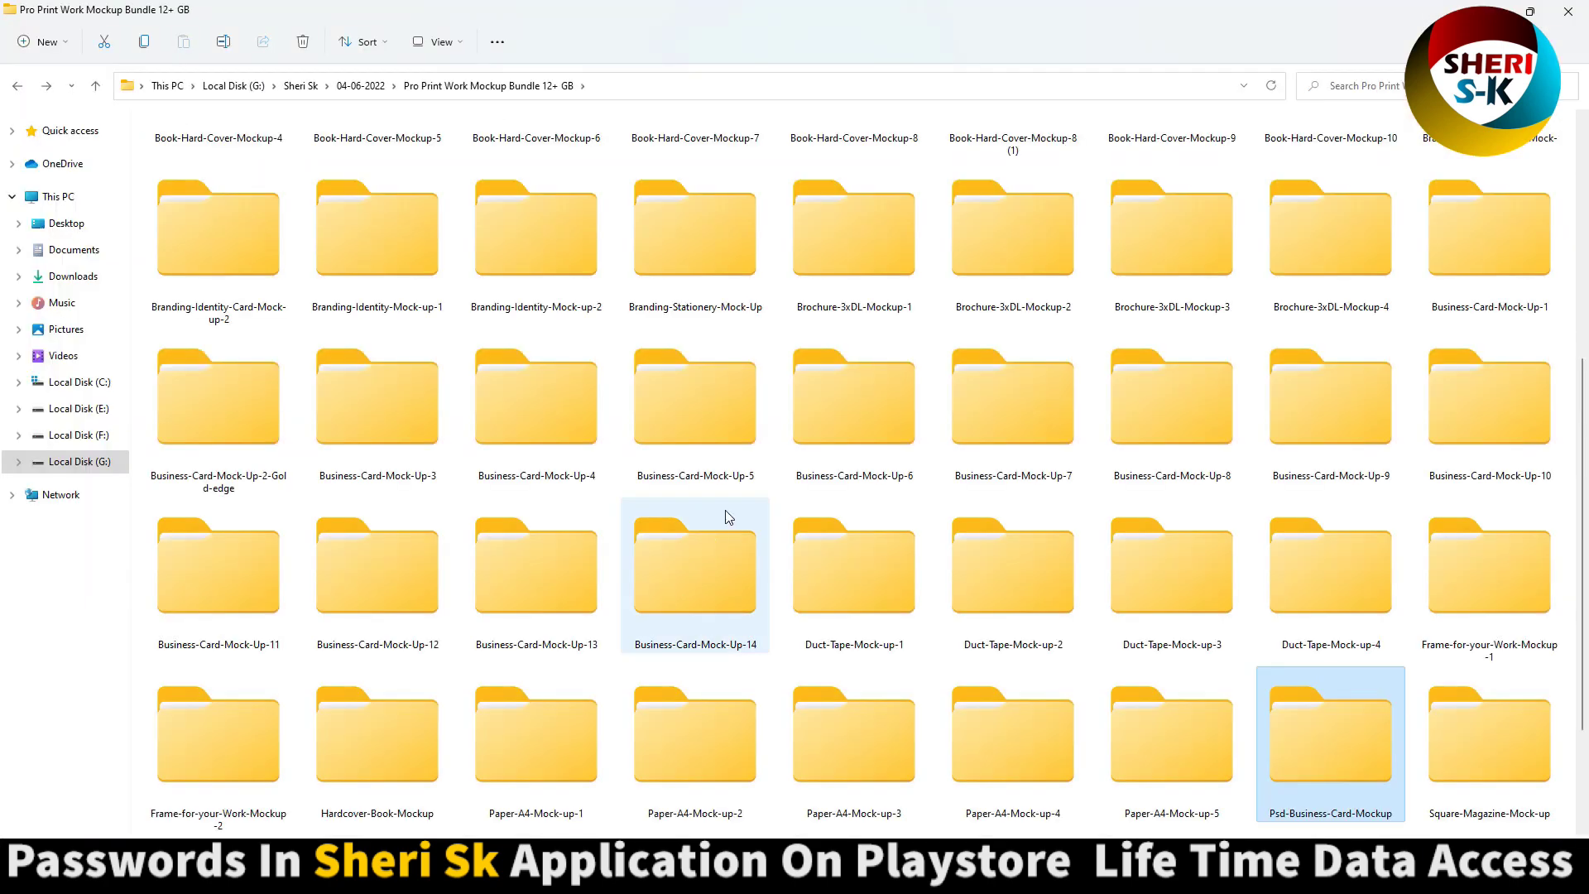
pyautogui.scroll(5, 727, 516)
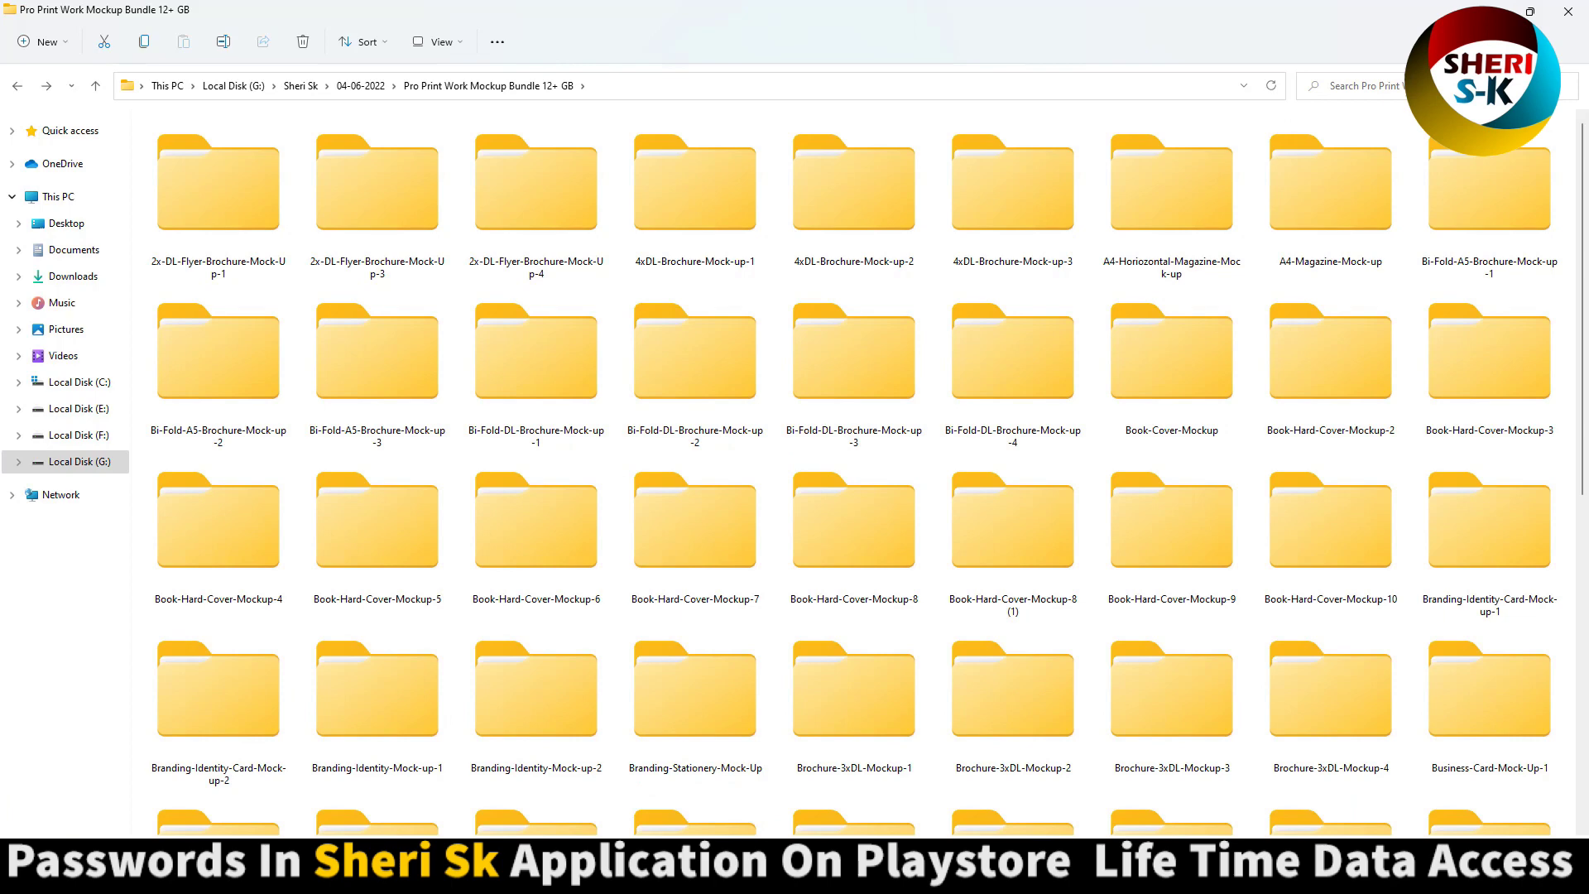